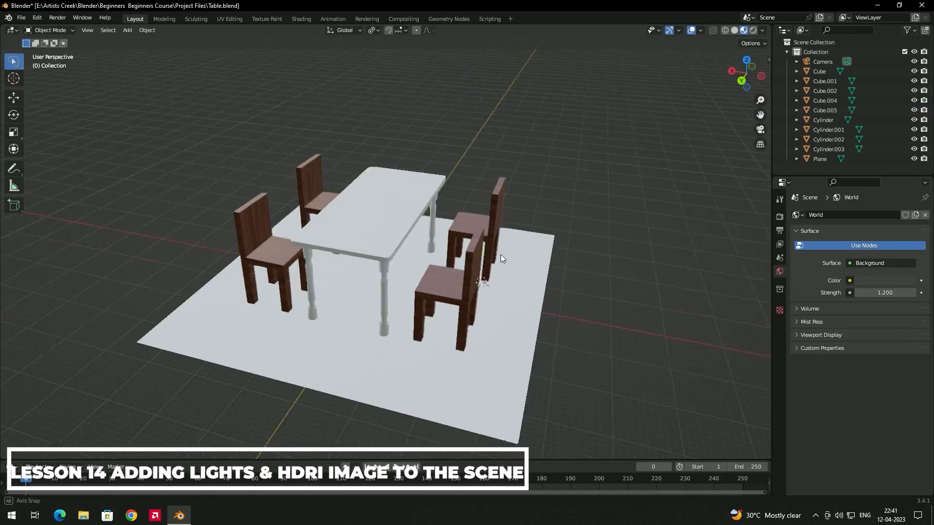
Add a point light to the scene and move it up from the floor toward the table.
middle_drag(501, 257, 560, 258)
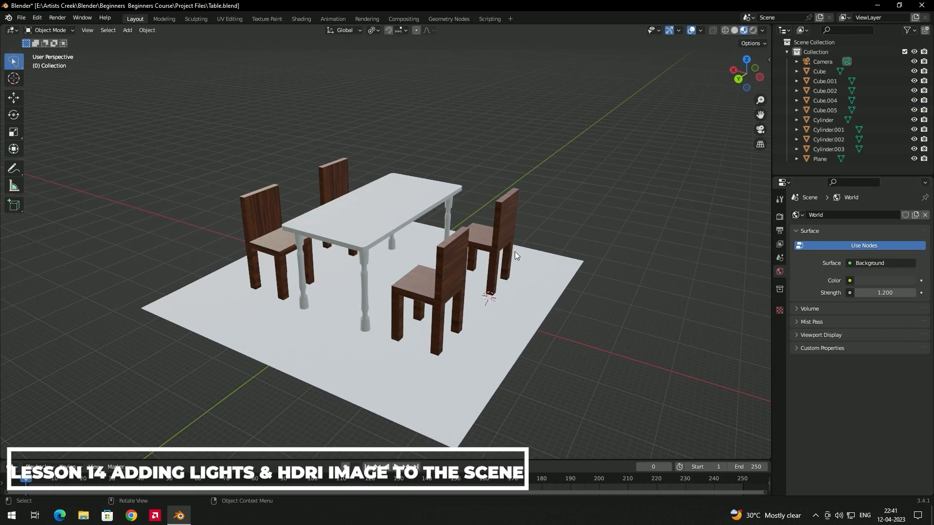
key(shift+a)
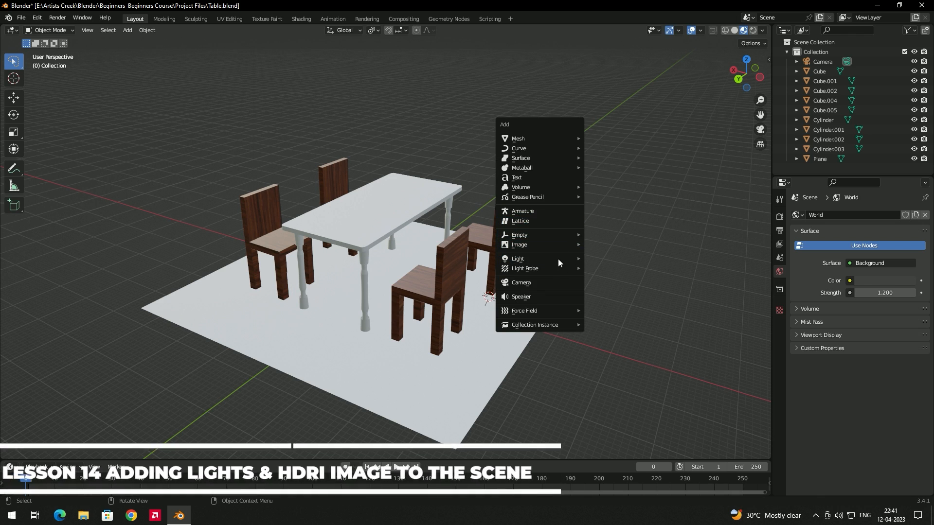
mouse_move(557, 259)
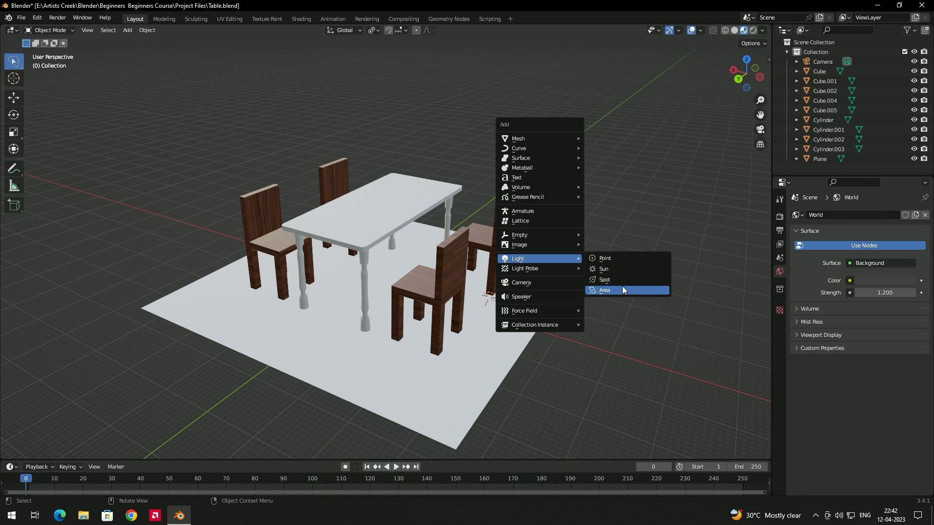
click(616, 260)
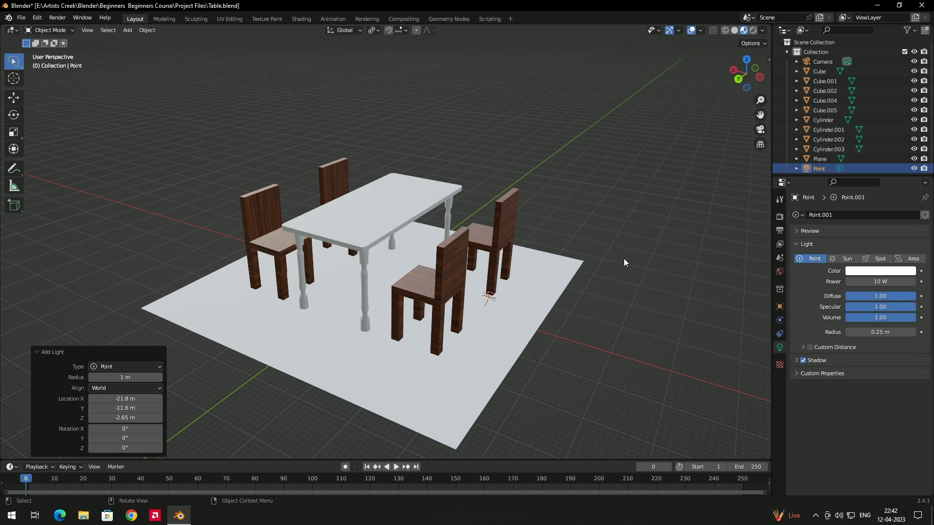
middle_drag(549, 312, 491, 329)
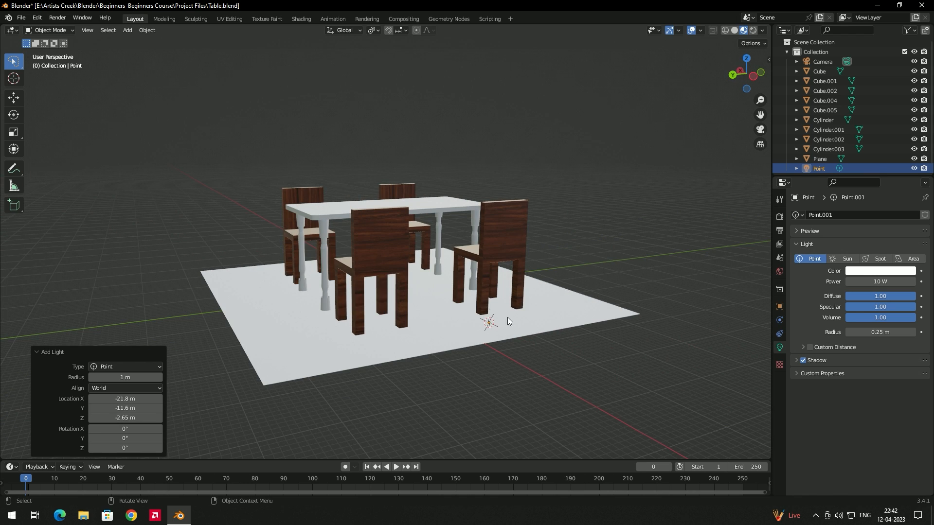
key(g)
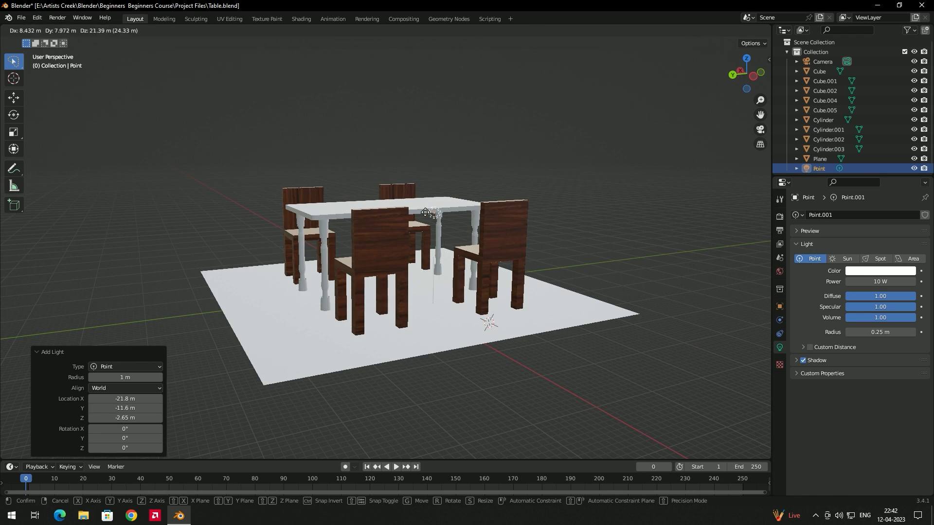
click(428, 225)
Reposition the point light beside the table and raise it about 12 m along the Z axis.
mouse_move(442, 235)
middle_down()
mouse_move(502, 239)
mouse_move(439, 237)
mouse_move(436, 218)
mouse_move(428, 232)
mouse_move(491, 228)
mouse_move(476, 237)
mouse_move(489, 222)
mouse_move(485, 265)
mouse_move(494, 282)
middle_up()
key(g)
click(426, 283)
key(z)
key(g)
key(z)
click(429, 245)
scroll(477, 238, up, 2)
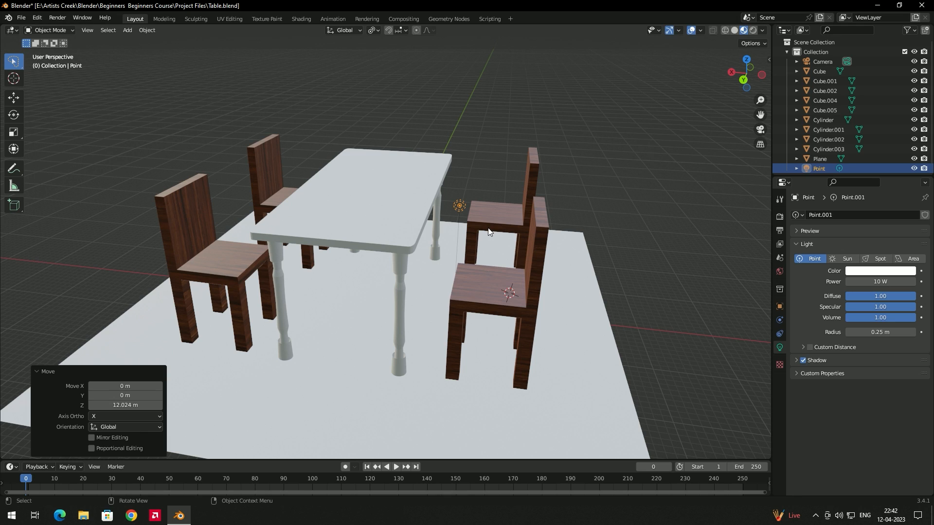
Switch the viewport to rendered shading to preview the scene lighting.
click(753, 32)
mouse_move(657, 146)
middle_down()
mouse_move(444, 224)
mouse_move(494, 200)
mouse_move(466, 197)
mouse_move(446, 203)
mouse_move(498, 216)
mouse_move(455, 196)
middle_up()
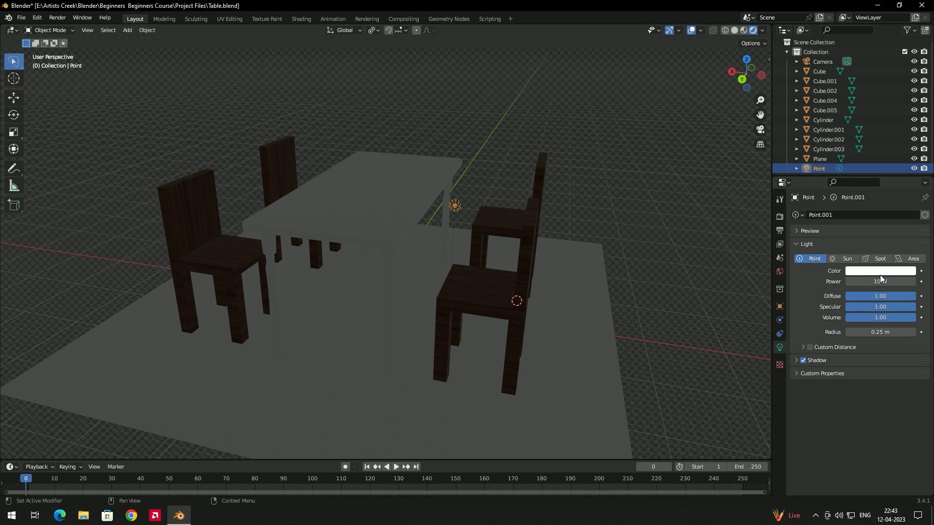
middle_drag(455, 216, 476, 188)
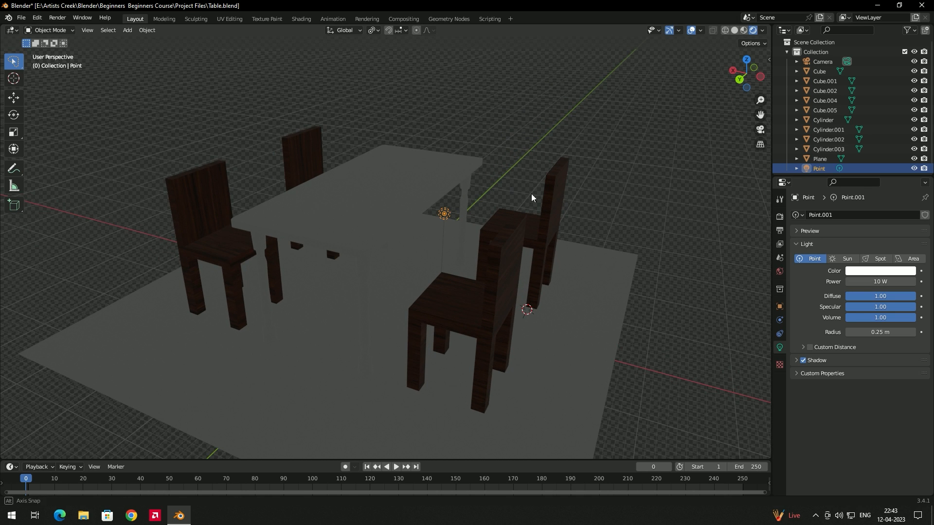
Raise the point light's power to about 620.8 W and move the light down just above the nearest chair's seat.
drag(861, 282, 905, 283)
middle_drag(419, 217, 451, 226)
drag(462, 220, 499, 265)
middle_drag(499, 266, 686, 290)
drag(847, 282, 909, 282)
middle_drag(535, 292, 479, 291)
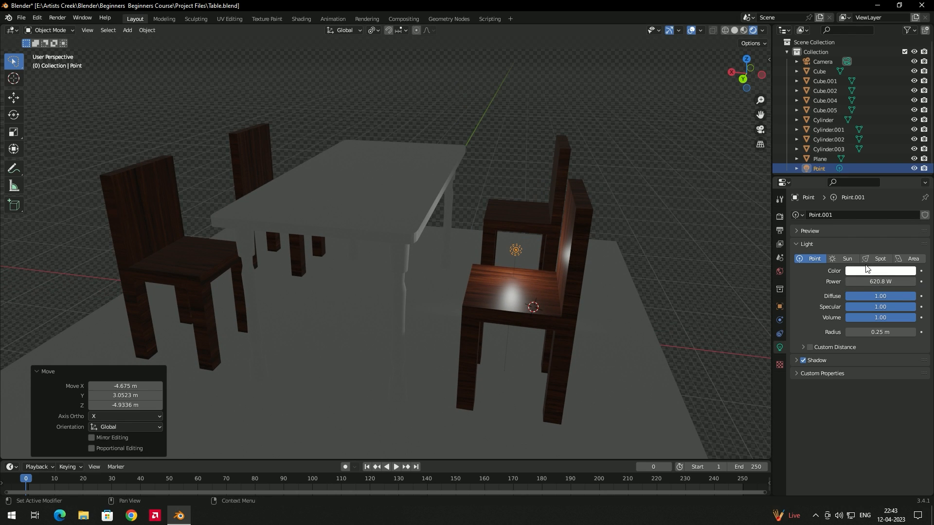
Try a blue point light colour with saturation 0.834, and return it to near white with hue 0.500 and saturation 0.060.
click(870, 271)
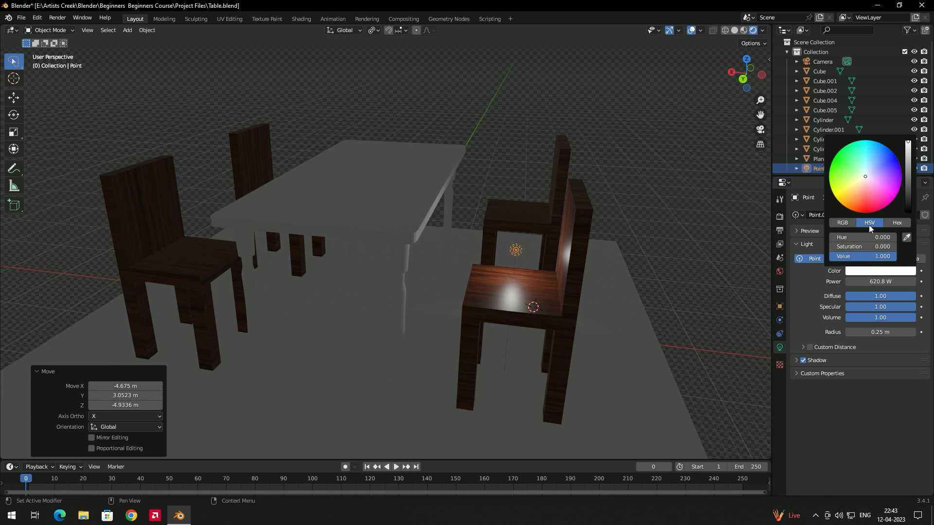
click(863, 213)
mouse_move(863, 213)
mouse_down()
mouse_move(856, 196)
mouse_move(880, 163)
mouse_up()
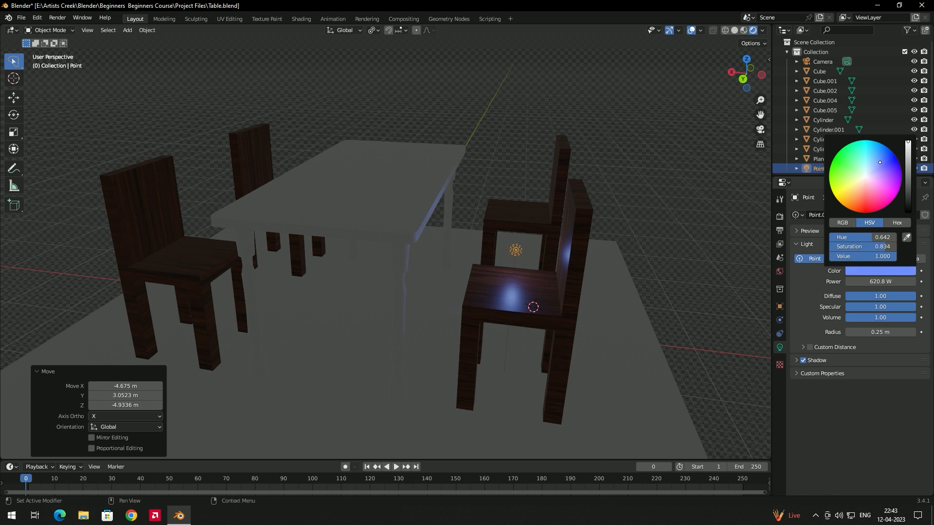
click(871, 276)
click(864, 182)
drag(864, 182, 865, 175)
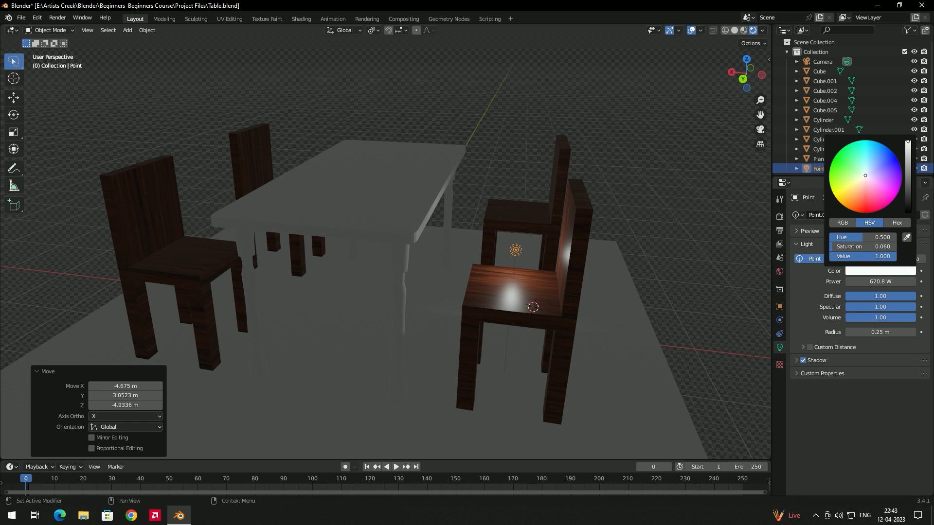
Reduce the point light's specular to 0.00, compare the chair's highlight, and raise specular to 0.82.
drag(881, 307, 800, 307)
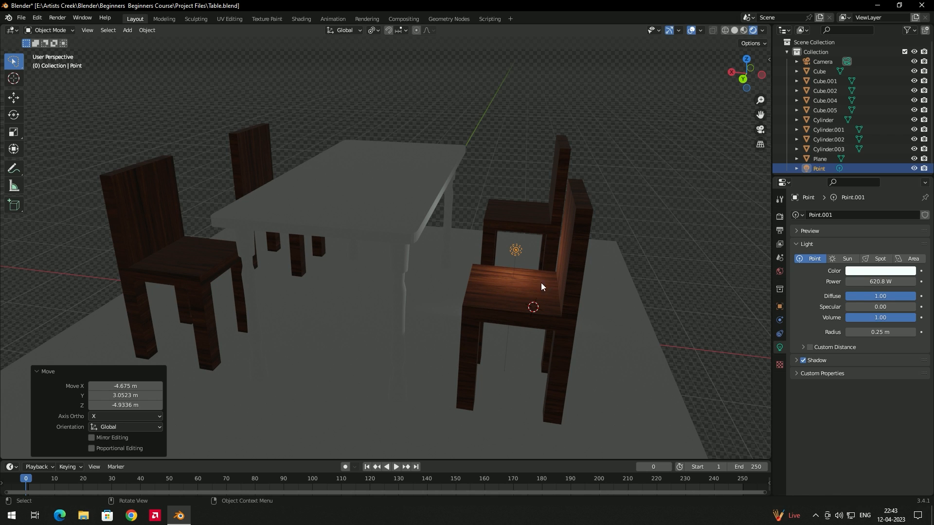
middle_drag(546, 288, 518, 275)
middle_drag(632, 296, 579, 226)
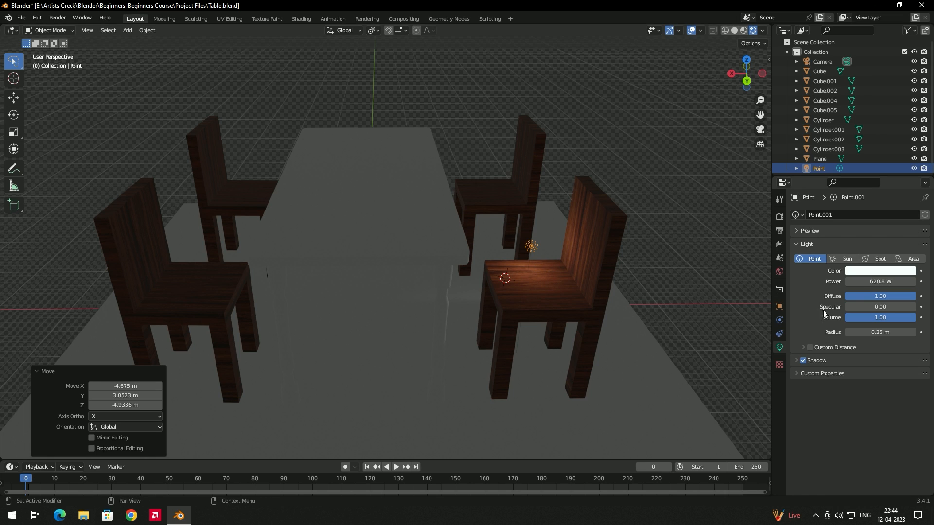
drag(851, 307, 903, 306)
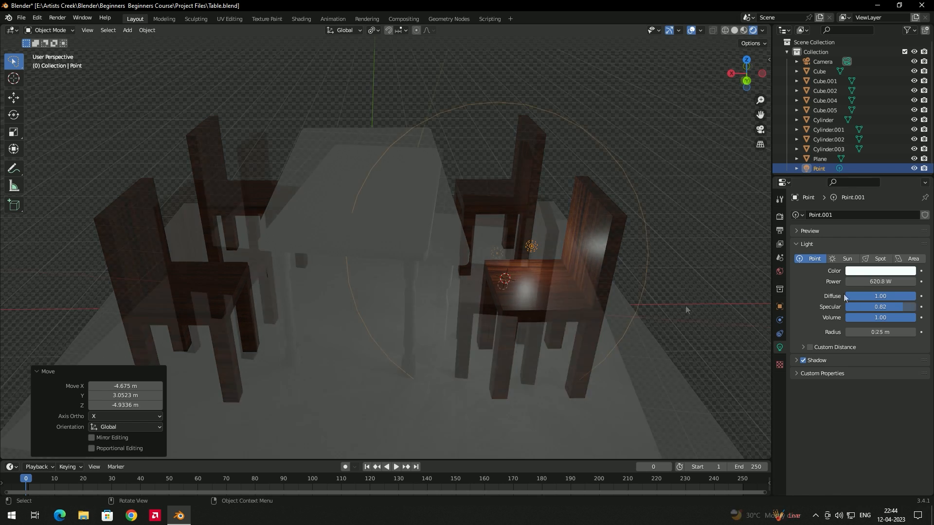
Compare shadow softness with point light radii of 6.44 m, 15 m and 0 m, finishing at 4.57 m.
drag(886, 334, 795, 334)
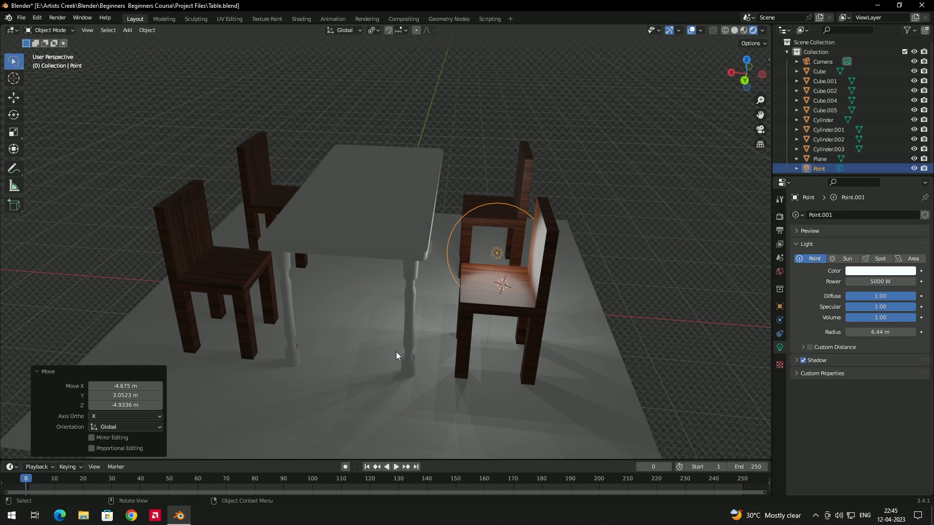
drag(846, 333, 900, 333)
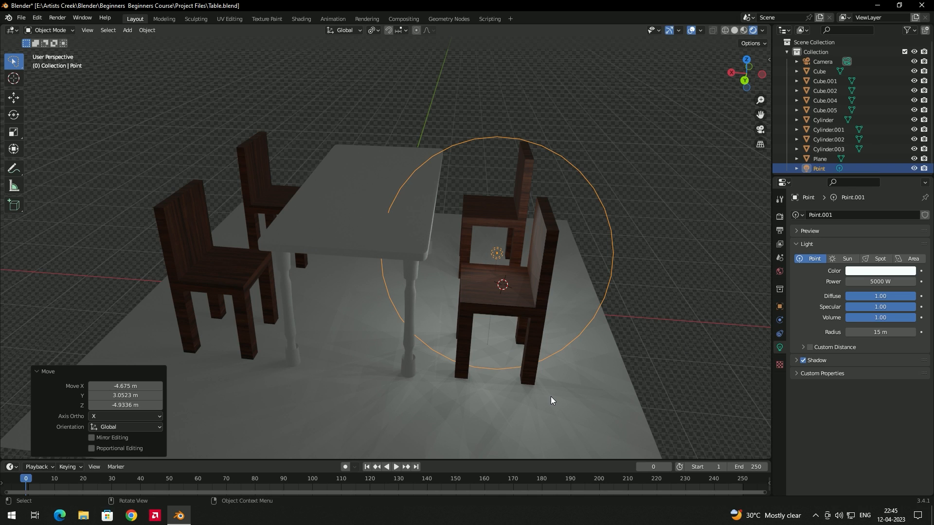
mouse_move(875, 333)
mouse_down()
mouse_move(896, 332)
mouse_move(695, 331)
mouse_up()
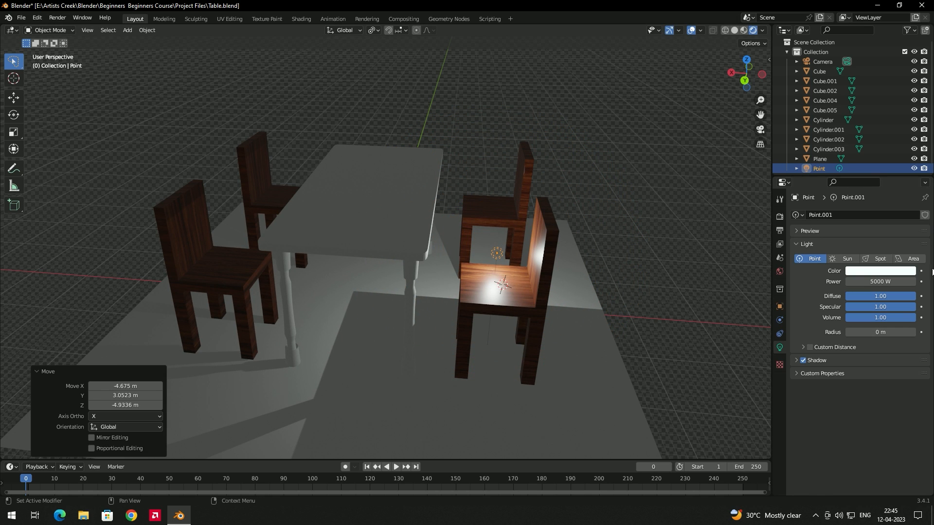
drag(893, 332, 920, 333)
middle_drag(574, 264, 572, 234)
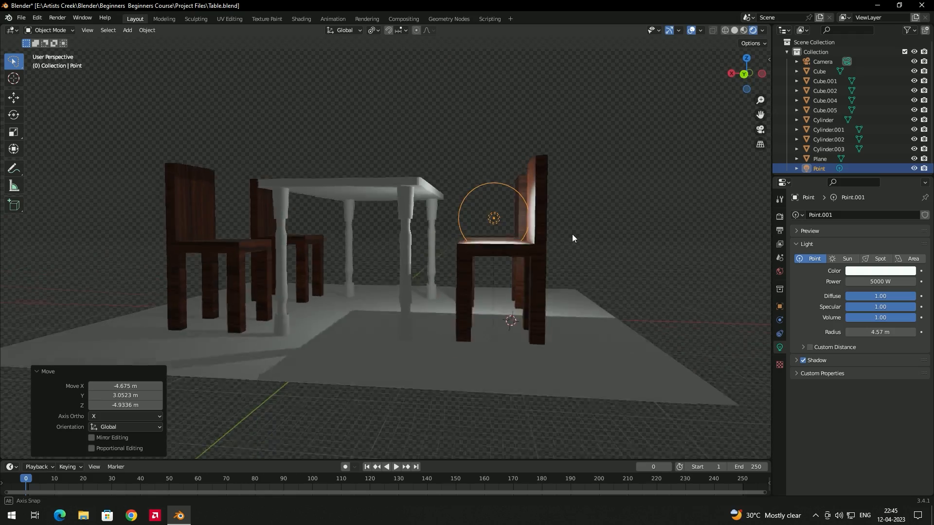
scroll(559, 237, down, 2)
middle_drag(516, 239, 518, 174)
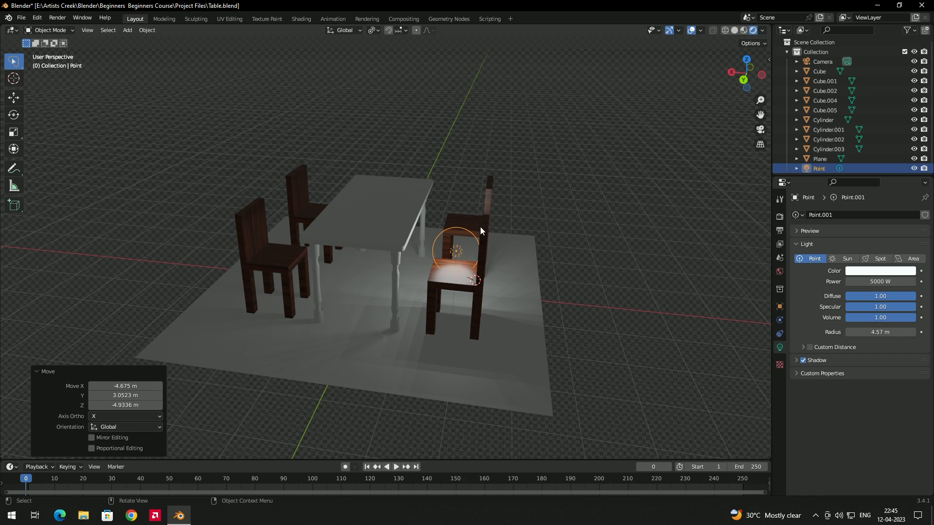
middle_drag(474, 243, 491, 233)
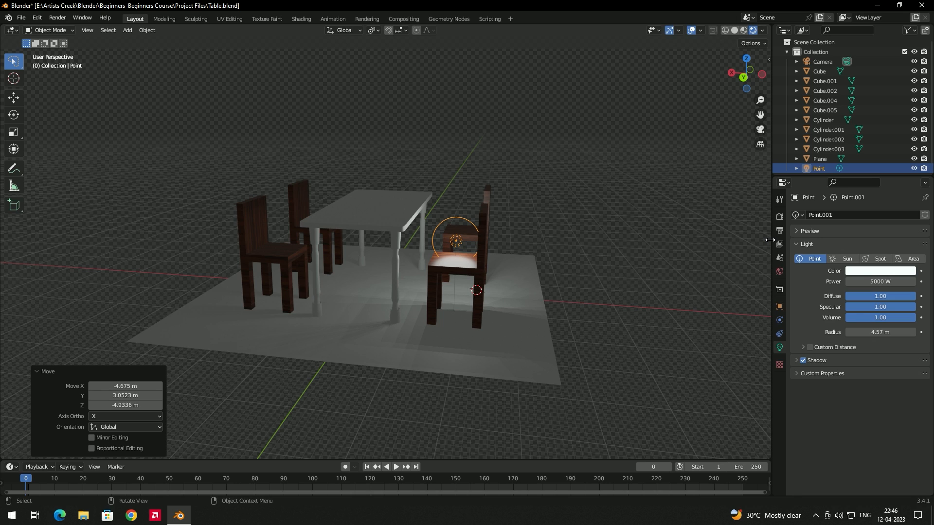
Set the world background strength to 0 so only the light illuminates the scene.
click(780, 271)
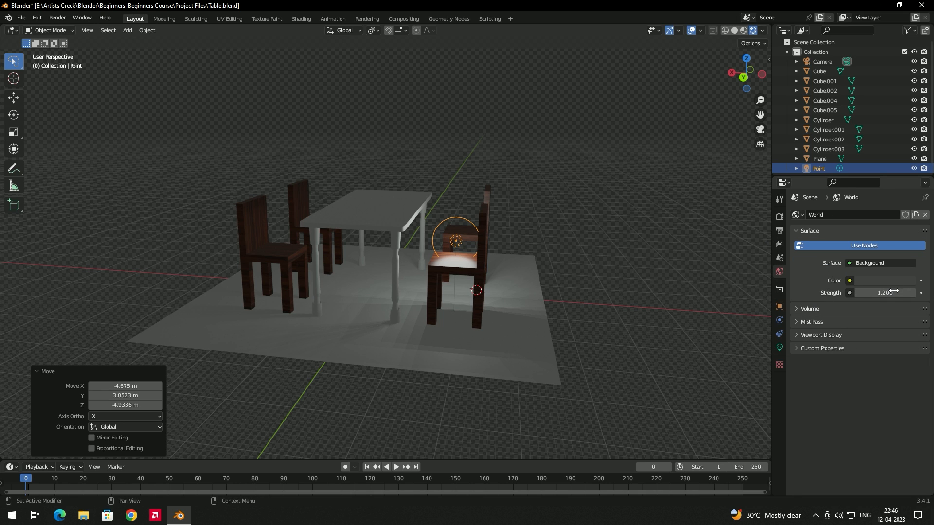
drag(898, 293, 842, 293)
middle_drag(516, 243, 454, 151)
scroll(456, 170, up, 4)
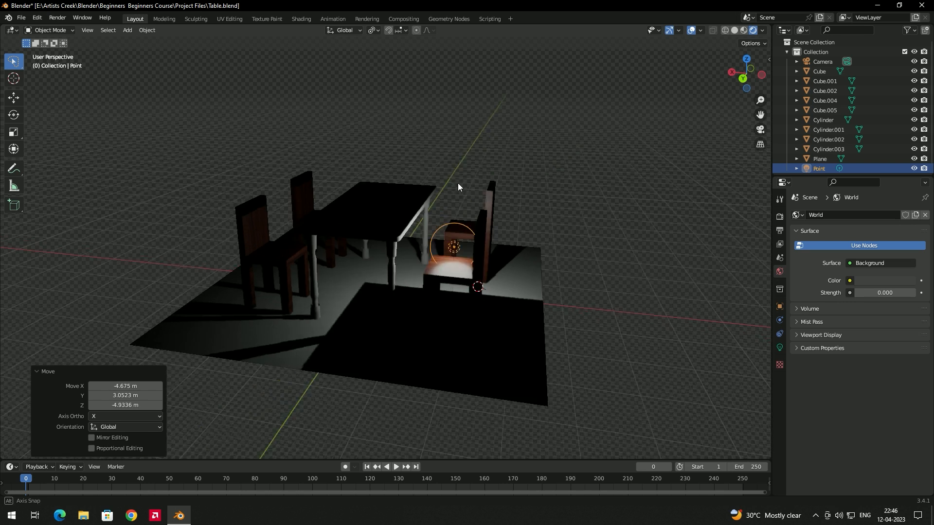
Move the point light up about 7.9 m to hang beside the tabletop, and examine the shadows it casts.
key(g)
click(508, 179)
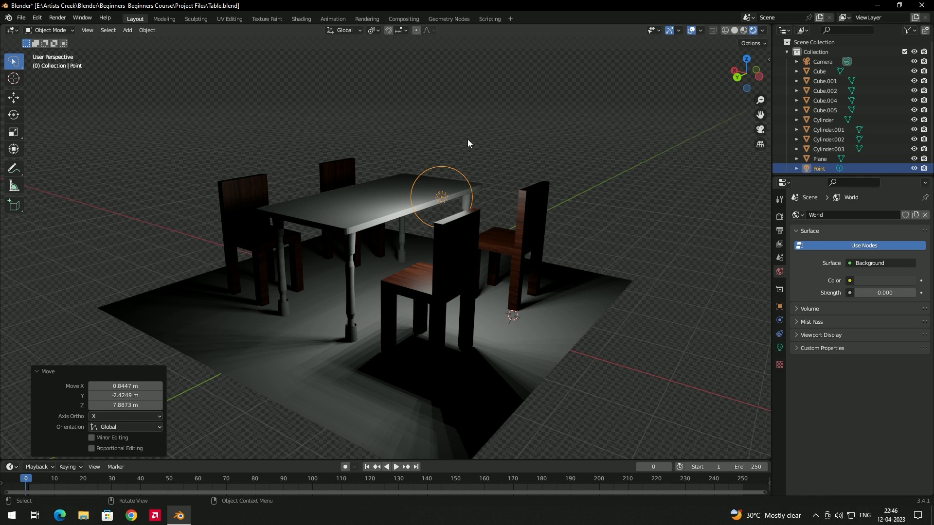
middle_drag(452, 170, 479, 287)
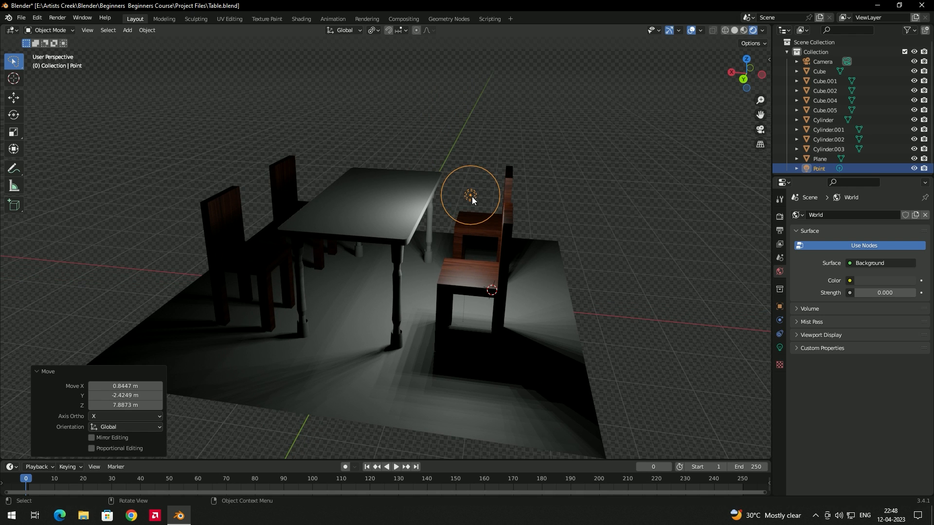
Delete the point light and add a spot light in its place.
key(Delete)
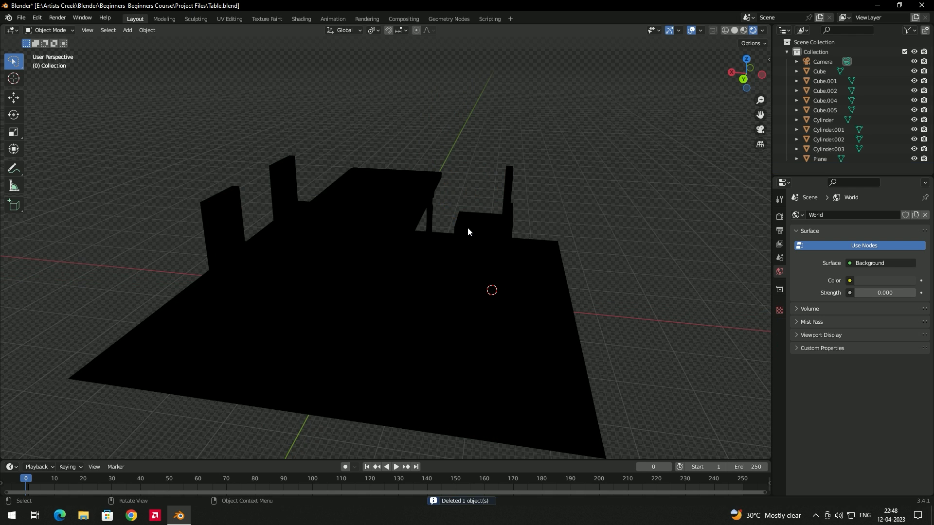
key(shift+a)
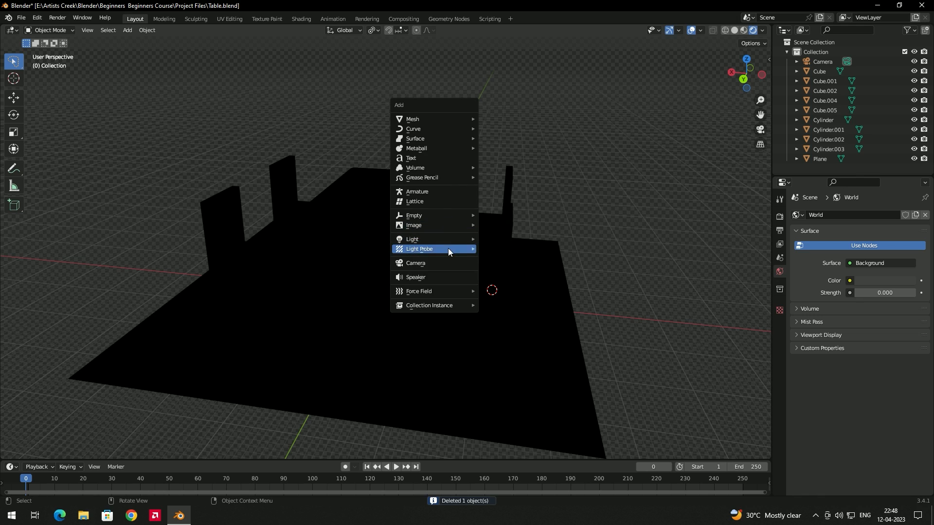
mouse_move(460, 237)
click(514, 262)
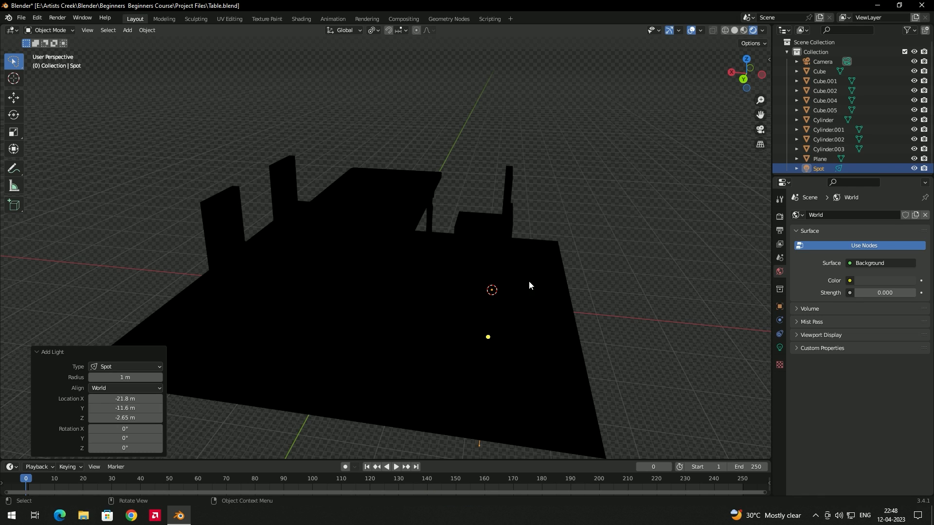
Raise the spot light about 44 m and shift it about 23.3 m along the Y axis to sit above the table.
key(g)
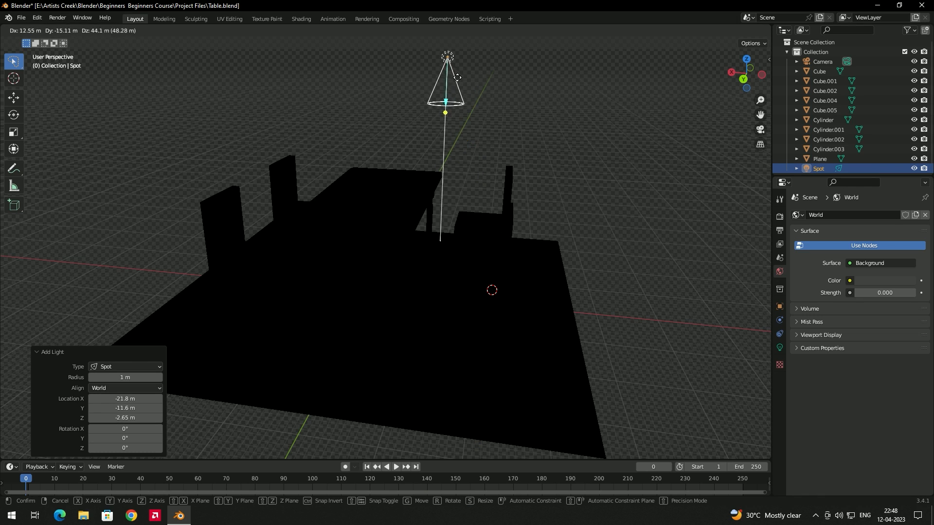
click(437, 82)
middle_drag(437, 81, 487, 136)
key(g)
key(x)
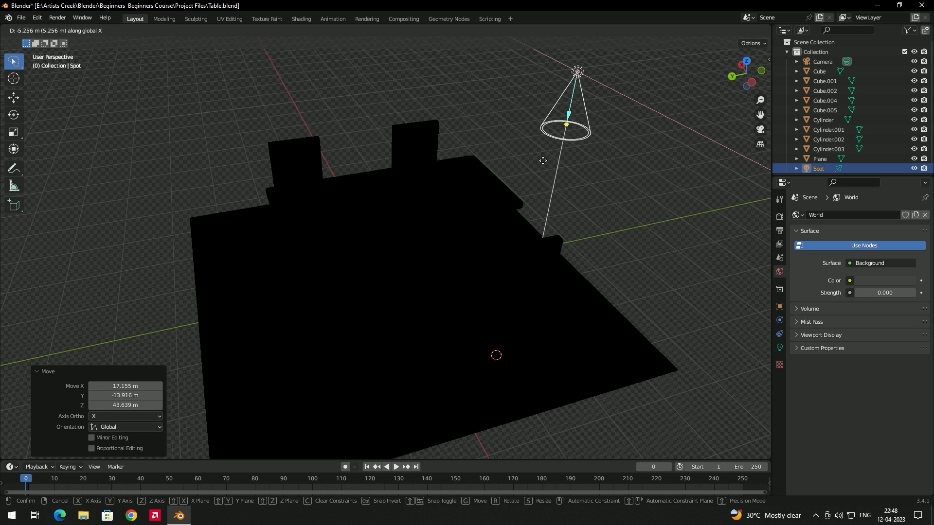
key(y)
click(418, 163)
middle_drag(416, 162, 474, 153)
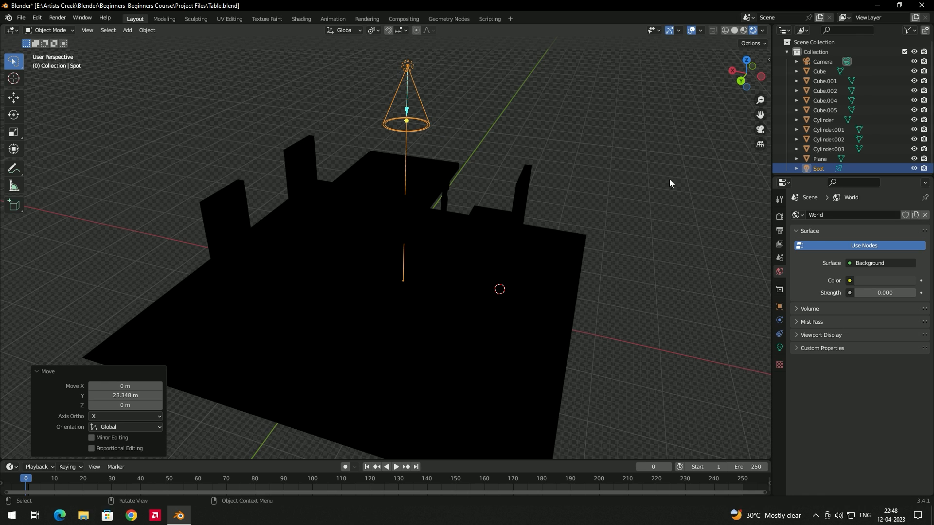
Set the spot light's power to 4000 W.
click(780, 347)
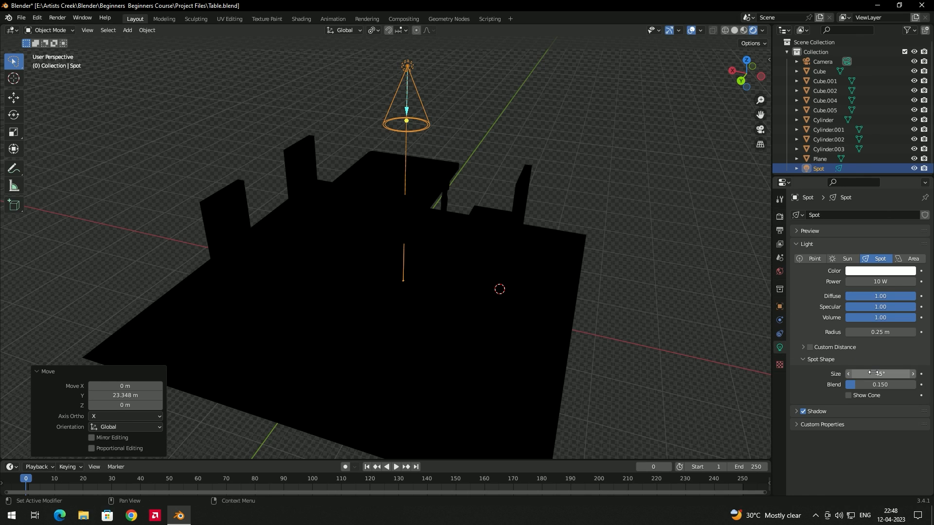
drag(880, 282, 927, 282)
click(884, 284)
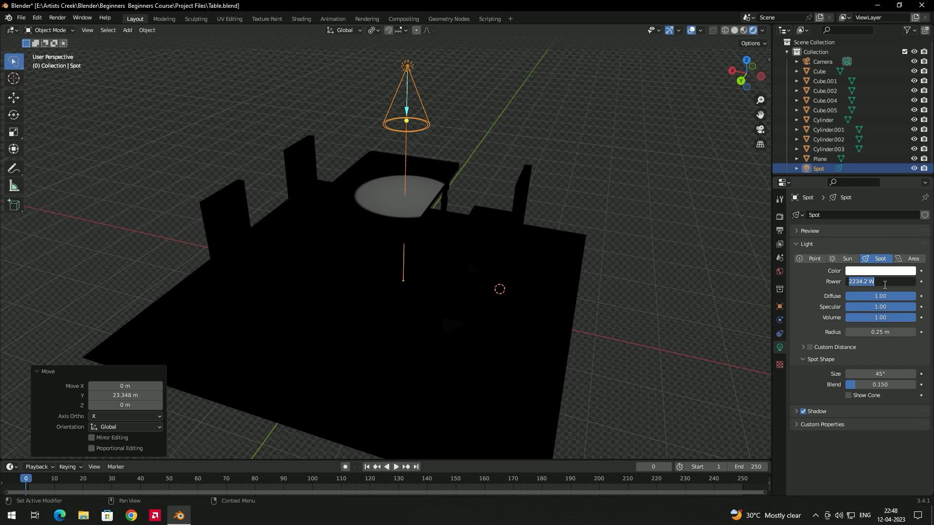
text(4000)
key(Return)
mouse_move(413, 162)
middle_down()
mouse_move(411, 146)
mouse_move(411, 166)
mouse_move(428, 168)
mouse_move(412, 145)
mouse_move(396, 200)
mouse_move(410, 197)
mouse_move(406, 146)
middle_up()
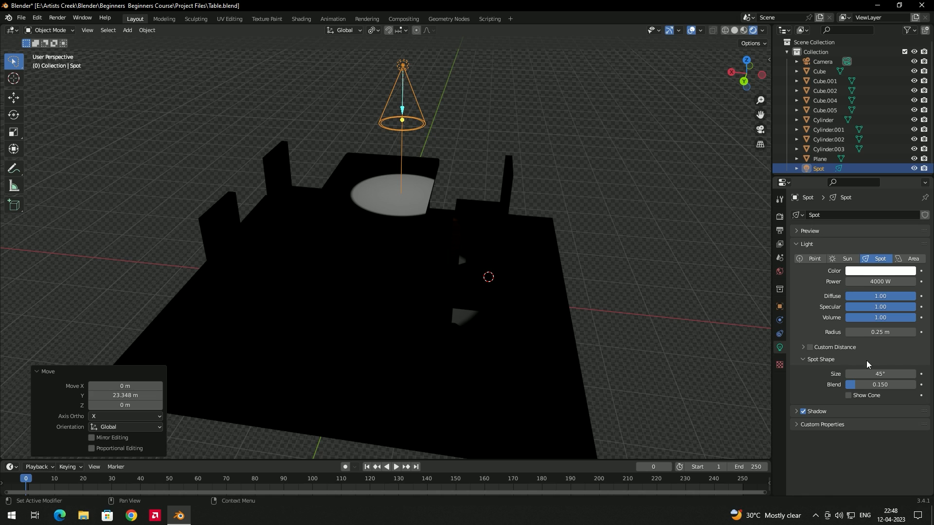
Set the spot light's size to 83° and blend to 0.279, temporarily showing its cone to check the coverage.
drag(865, 372, 889, 373)
click(849, 396)
click(849, 396)
click(848, 396)
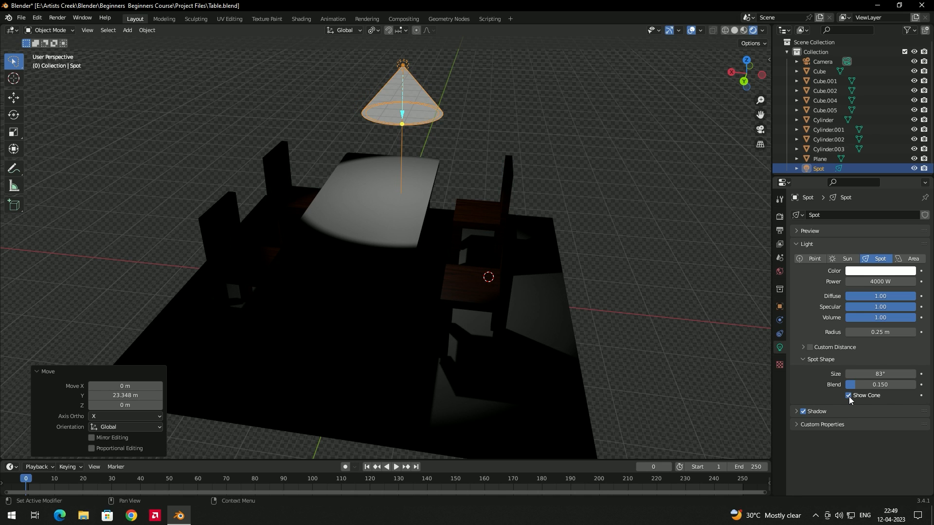
middle_drag(681, 321, 373, 65)
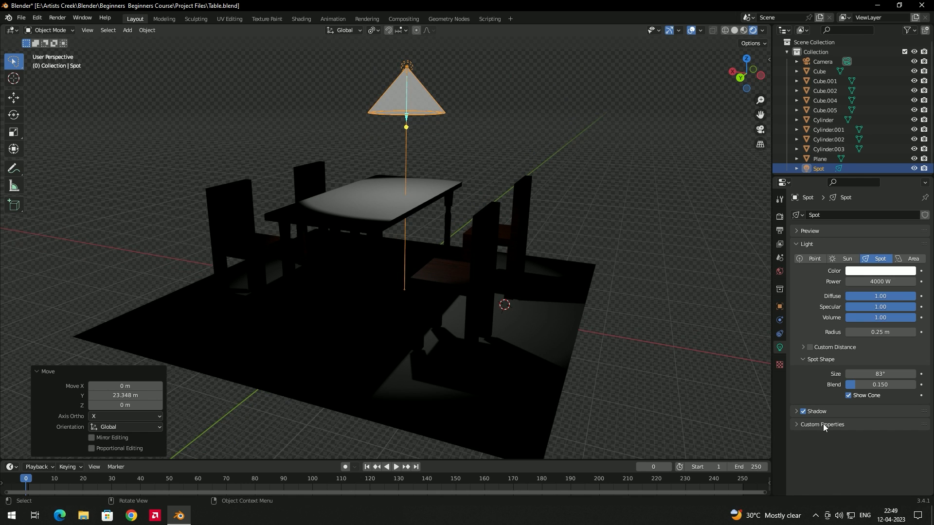
click(848, 396)
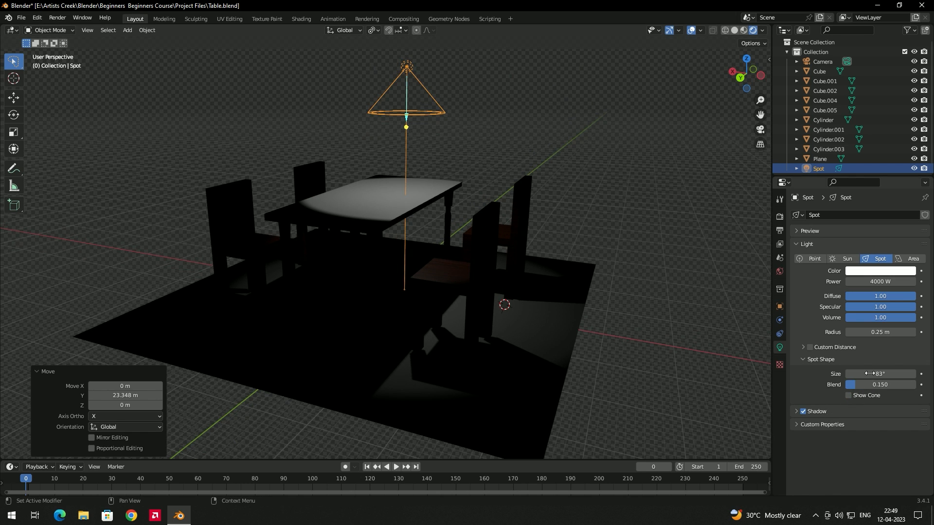
mouse_move(865, 387)
mouse_down()
mouse_move(914, 385)
mouse_move(864, 385)
mouse_up()
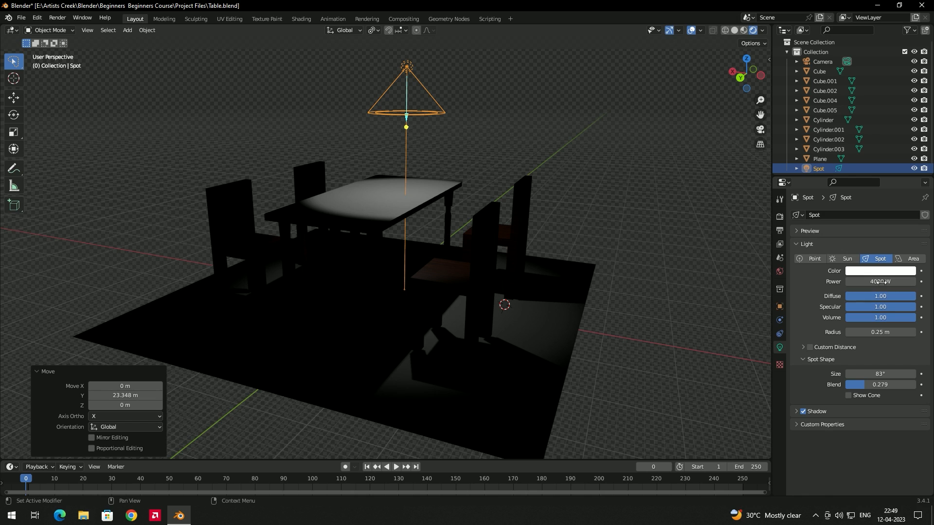
Try a saturated purple colour on the spot light, and return it to near-white with a saturation of 0.042.
click(870, 273)
drag(863, 197, 899, 176)
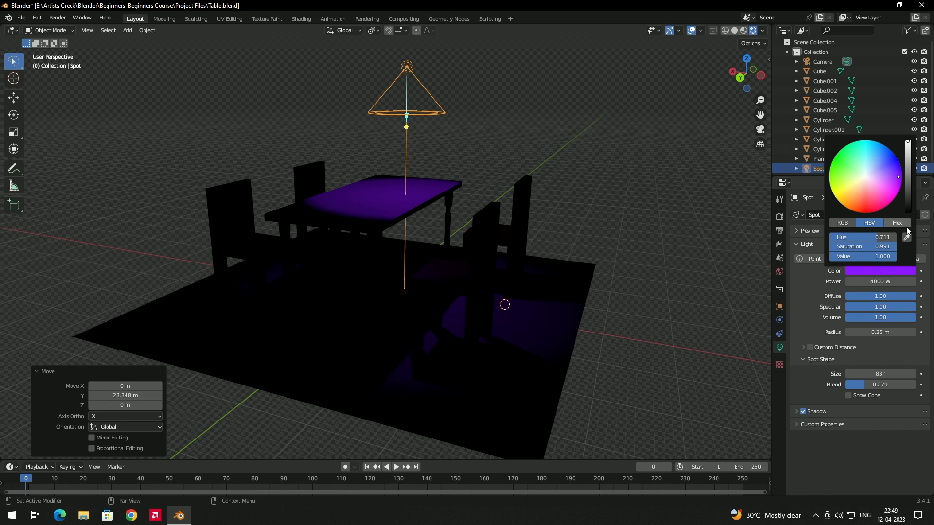
click(870, 271)
click(863, 185)
drag(863, 186, 866, 177)
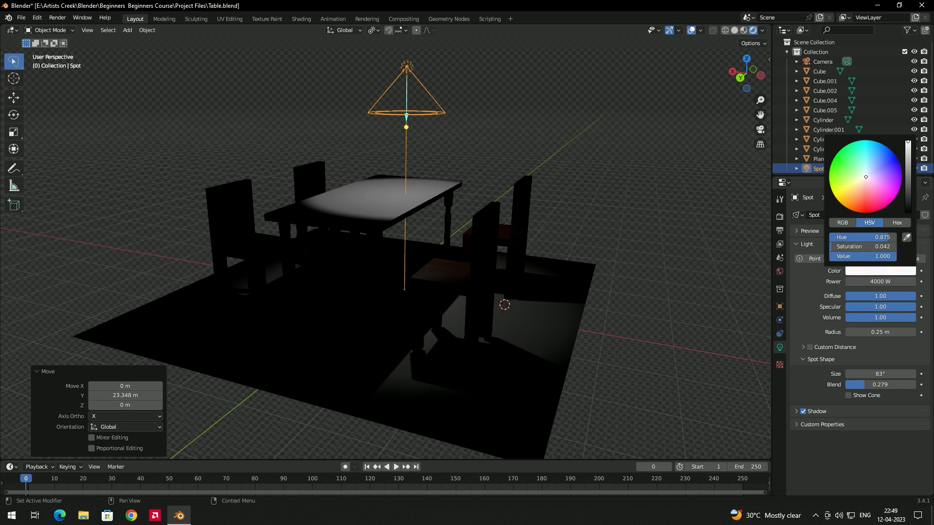
middle_drag(641, 234, 648, 241)
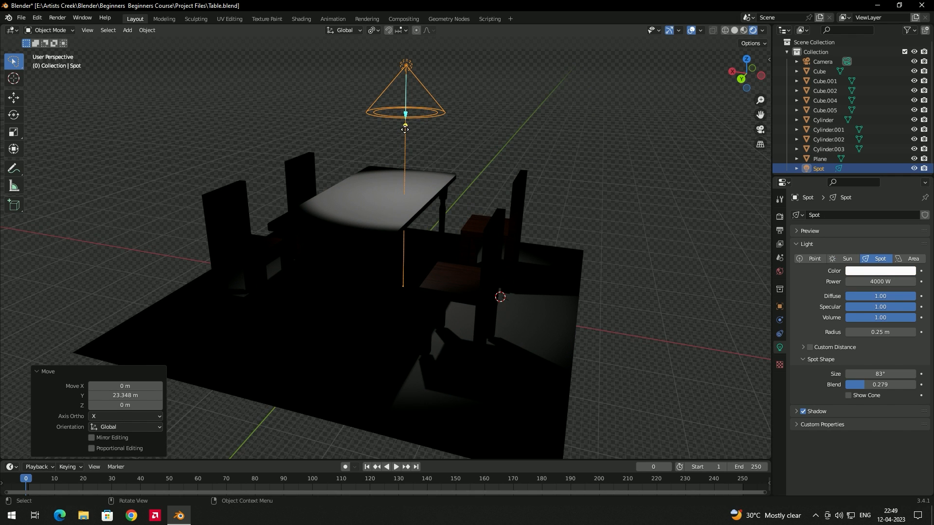
Tilt the spot light's beam sideways across the tabletop and scale it by 1.324, with the spot size at 81°.
drag(405, 129, 395, 146)
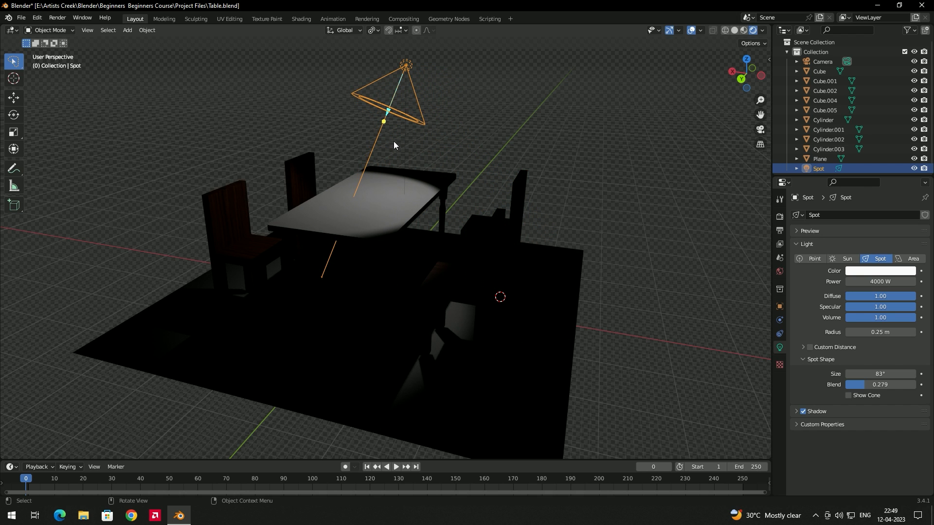
middle_drag(386, 127, 479, 156)
drag(370, 126, 425, 222)
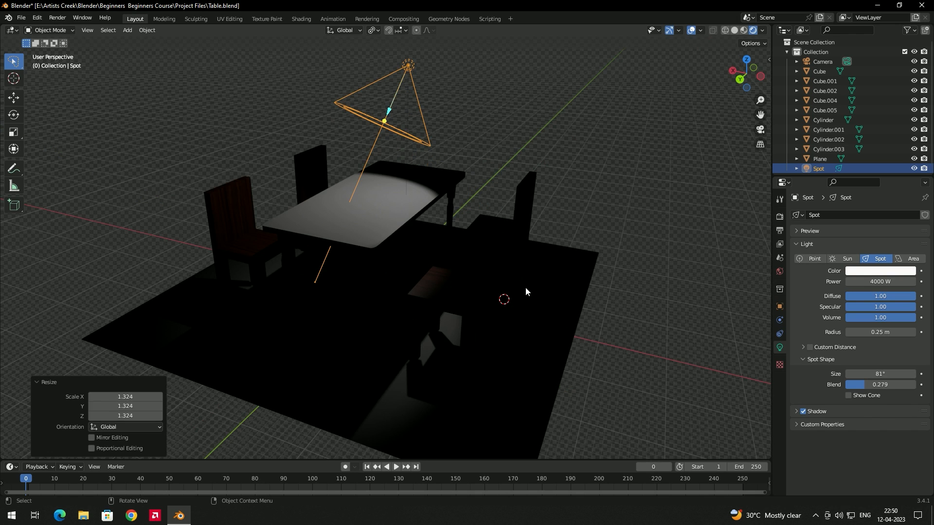
middle_drag(514, 346, 410, 291)
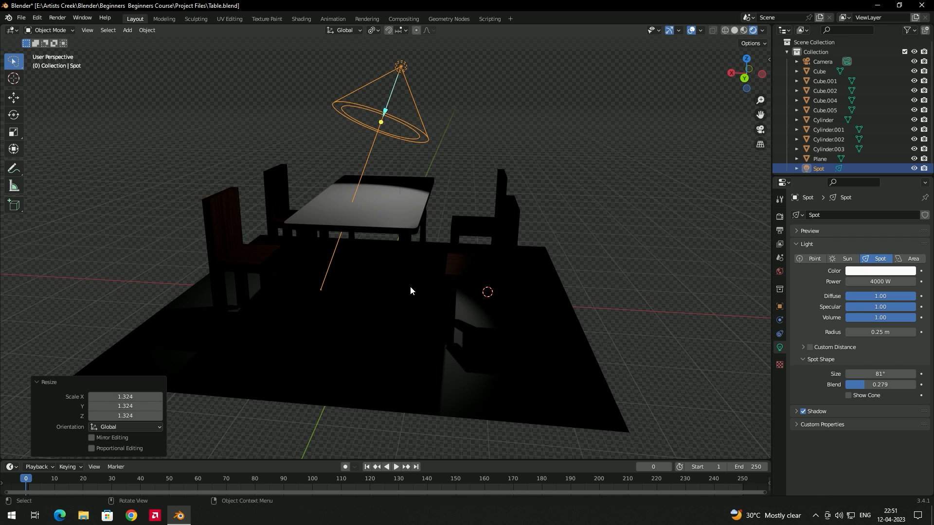
Add a point light and move it about 20.9 m in X, 4.1 m in Y and -3.2 m in Z.
key(shift+a)
mouse_move(502, 209)
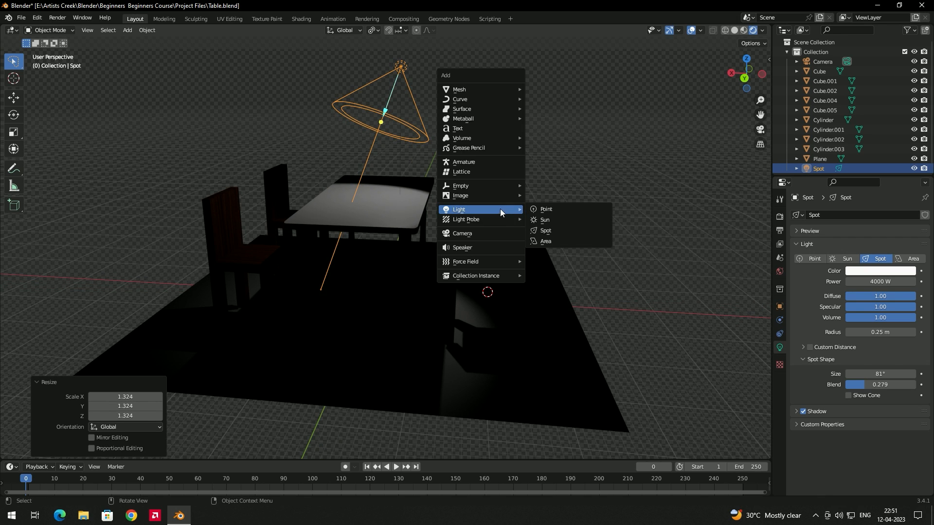
click(559, 210)
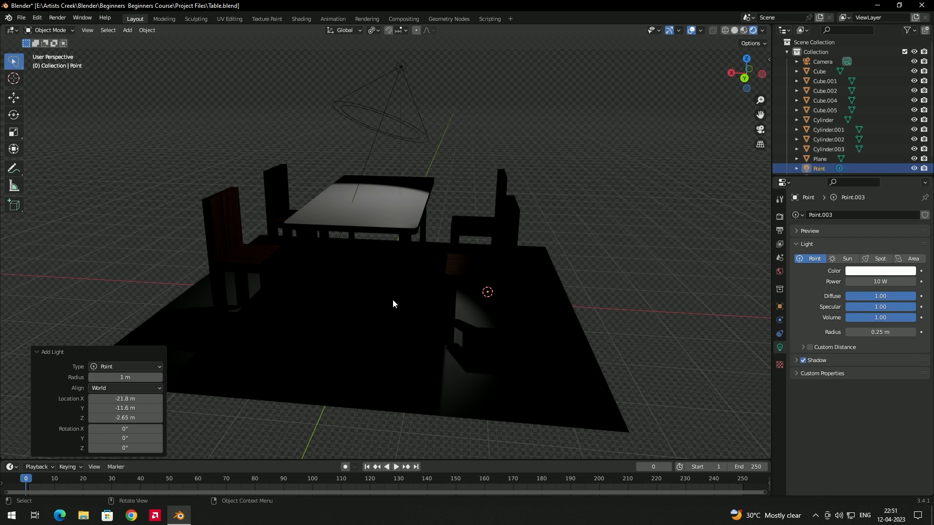
key(g)
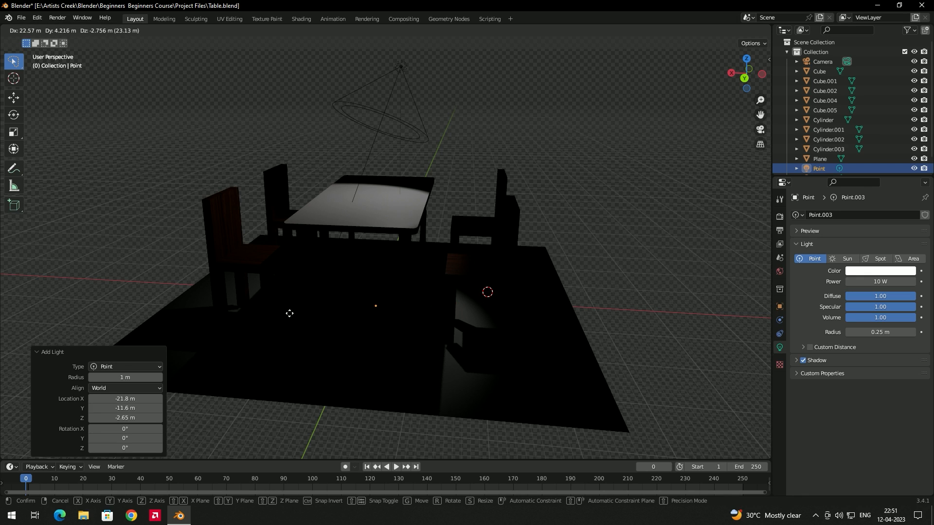
click(339, 315)
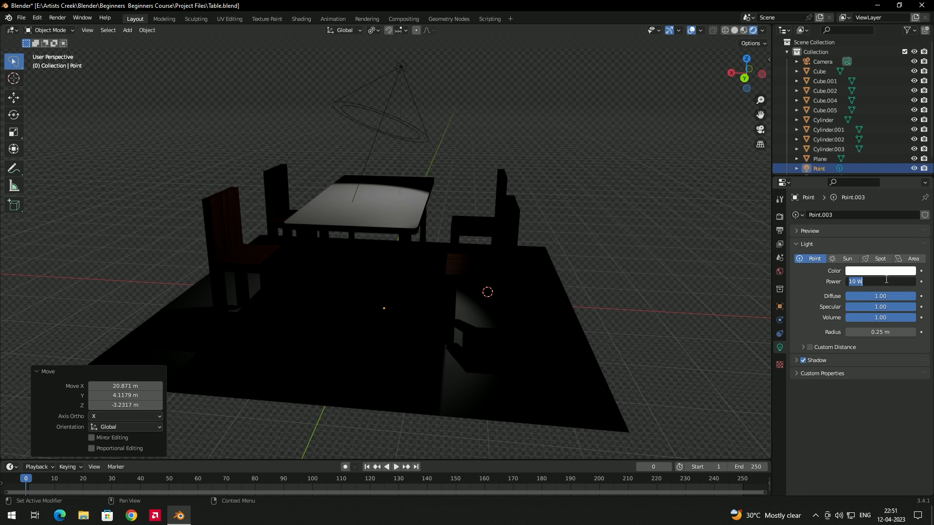
Set the point light's power to 4000 W and raise it about 13.3 m to sit beneath the tabletop.
text(4000)
key(Return)
middle_drag(476, 432, 445, 267)
key(g)
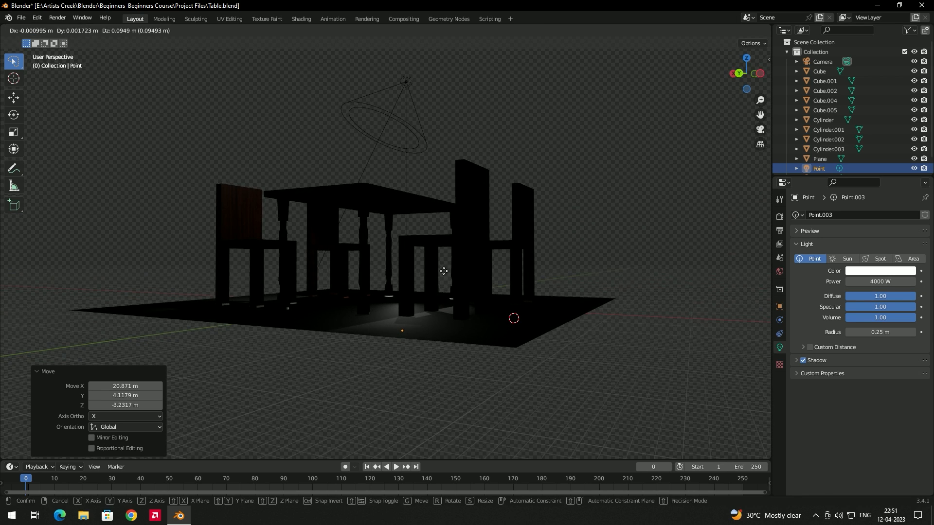
key(z)
click(439, 204)
middle_drag(439, 203, 433, 259)
middle_drag(447, 149, 544, 136)
middle_drag(527, 241, 511, 255)
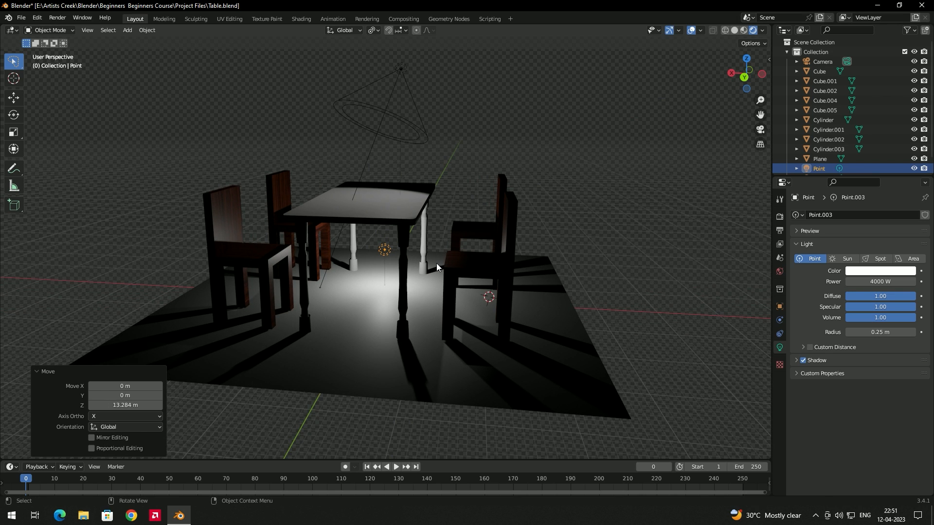
middle_drag(304, 261, 286, 206)
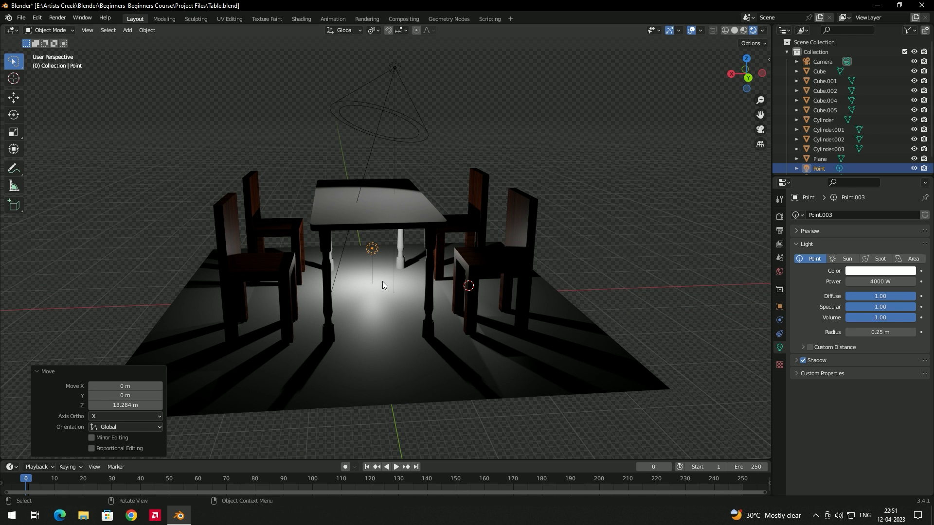
middle_drag(484, 282, 439, 274)
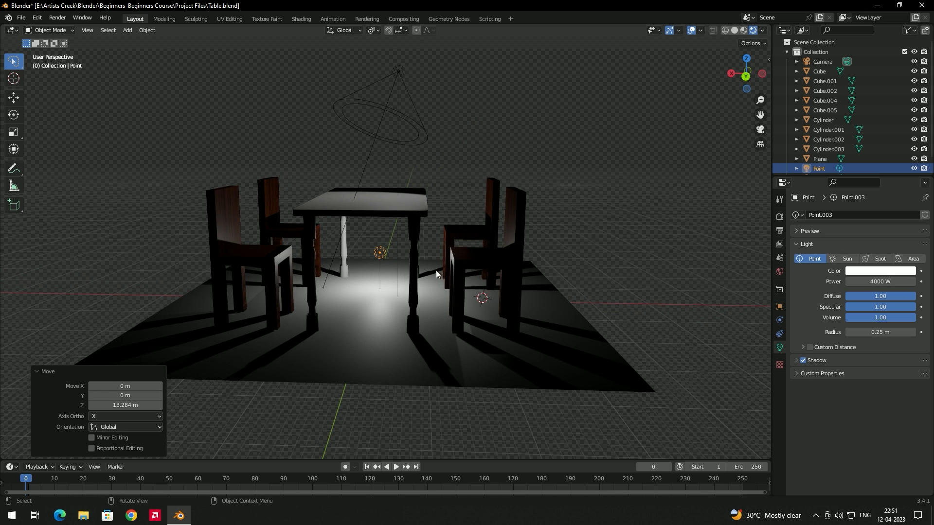
Change the colour of the point light under the table to a saturated blue.
click(378, 251)
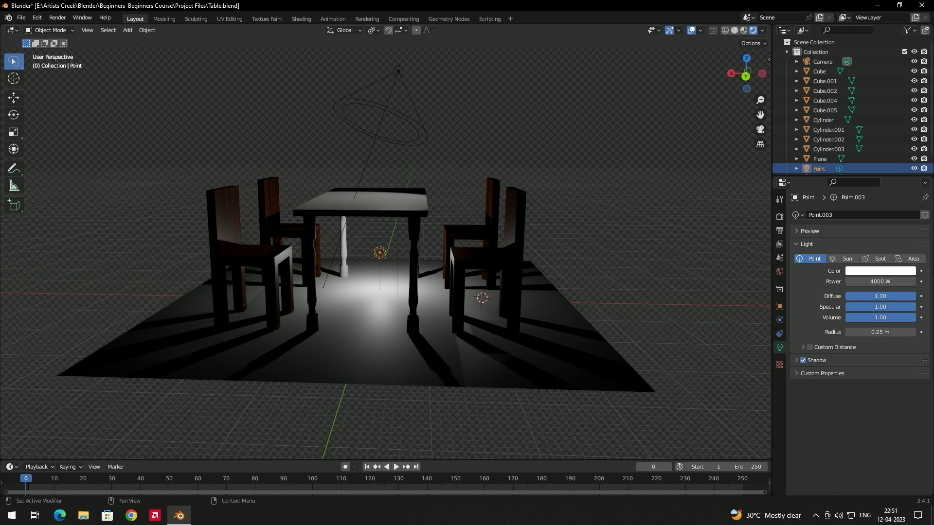
click(897, 275)
click(893, 154)
middle_drag(685, 215, 461, 223)
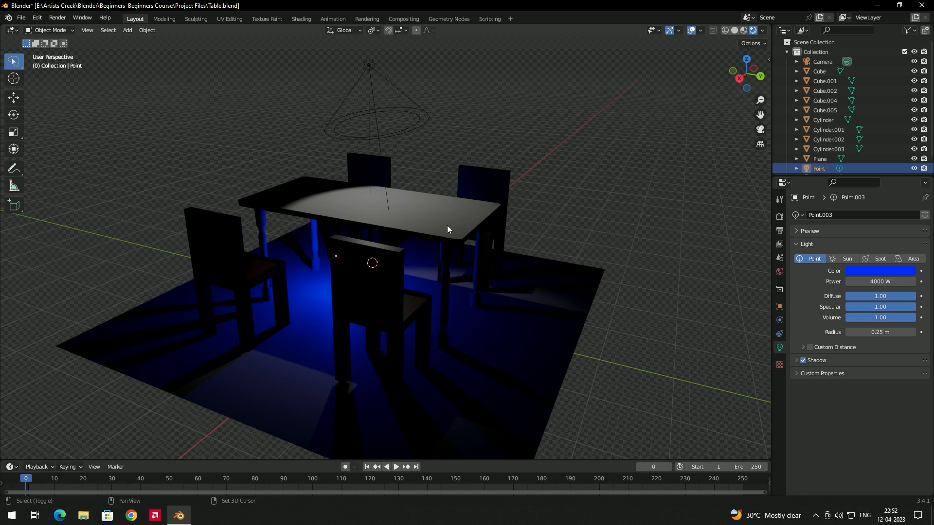
Add an area light and raise it about 41.1 m along the Z axis.
key(shift+a)
mouse_move(437, 224)
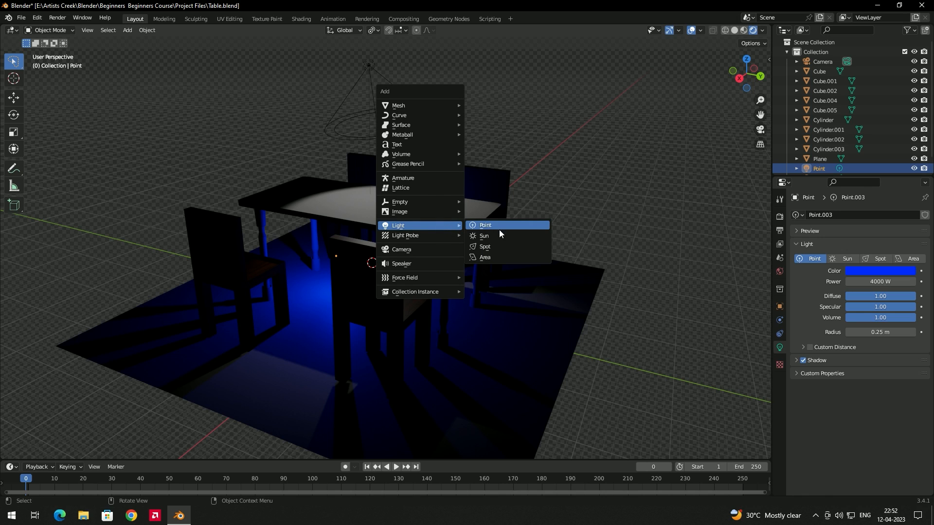
click(490, 255)
key(g)
key(z)
click(470, 145)
Try scaling the area light by a factor of about -11.4.
middle_drag(470, 145, 390, 142)
key(r)
key(s)
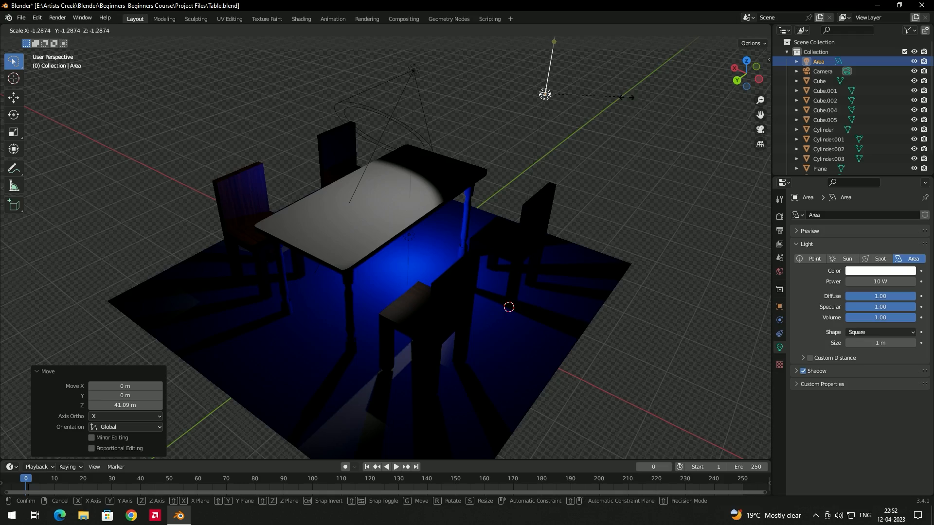
click(497, 145)
middle_drag(521, 145, 545, 136)
scroll(553, 132, down, 3)
scroll(503, 148, up, 1)
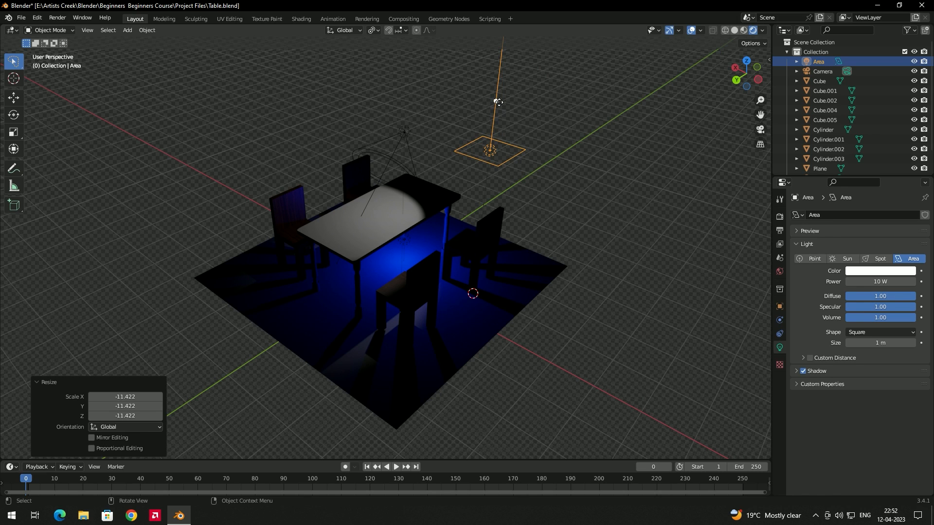
Aim the area light down at the floor and scale it up by about 23.8 times.
drag(498, 102, 484, 195)
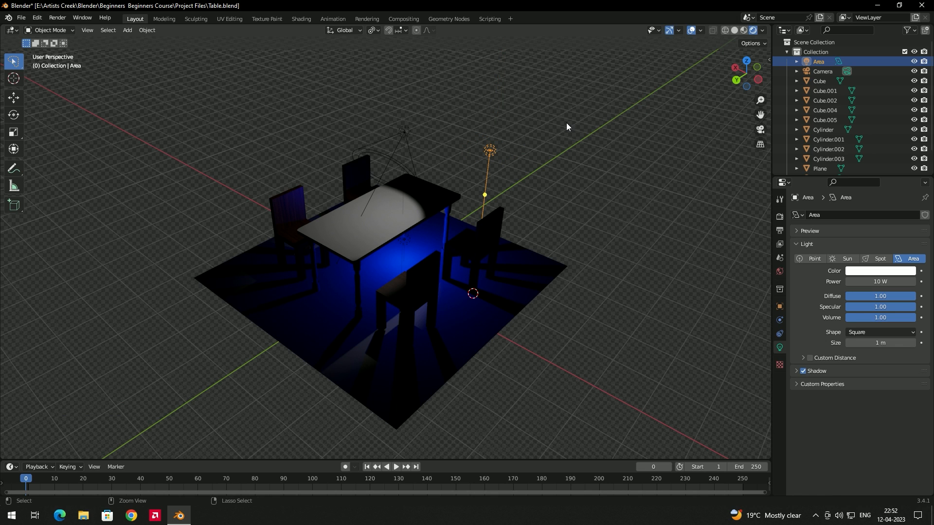
key(s)
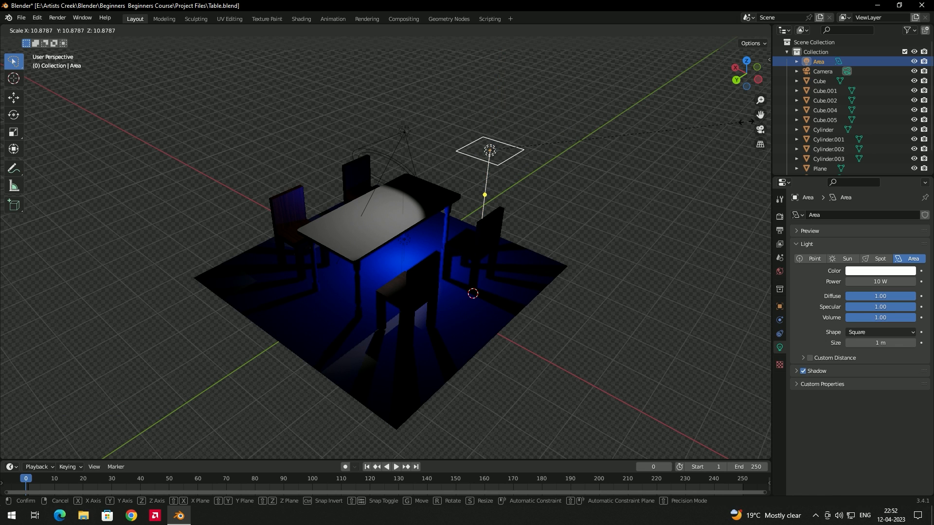
click(504, 170)
middle_drag(503, 170, 496, 173)
Set the area light's power to 3000 W.
click(881, 280)
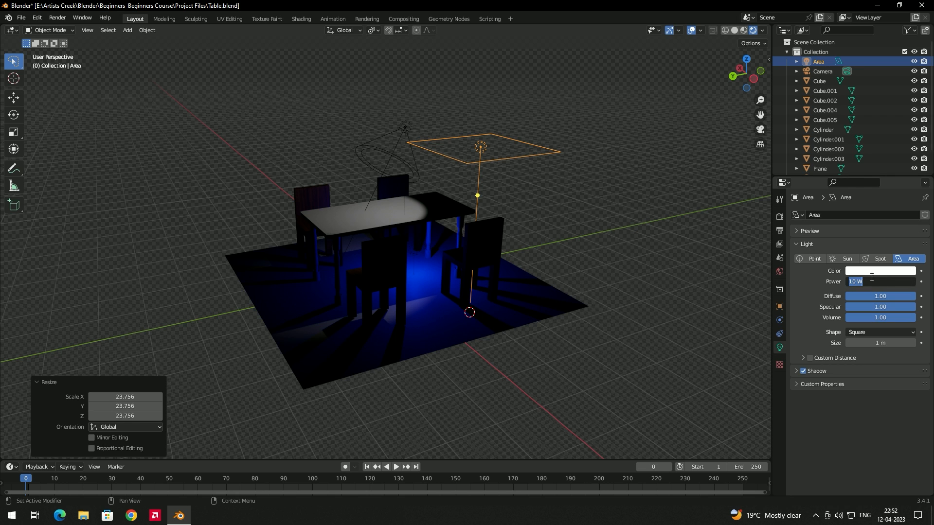
text(3000)
key(Return)
middle_drag(426, 162, 458, 171)
Enlarge the area light to a size of 1.64 m and tilt it to shine diagonally onto the tabletop.
key(r)
click(554, 140)
drag(524, 181, 551, 205)
middle_drag(532, 222, 516, 195)
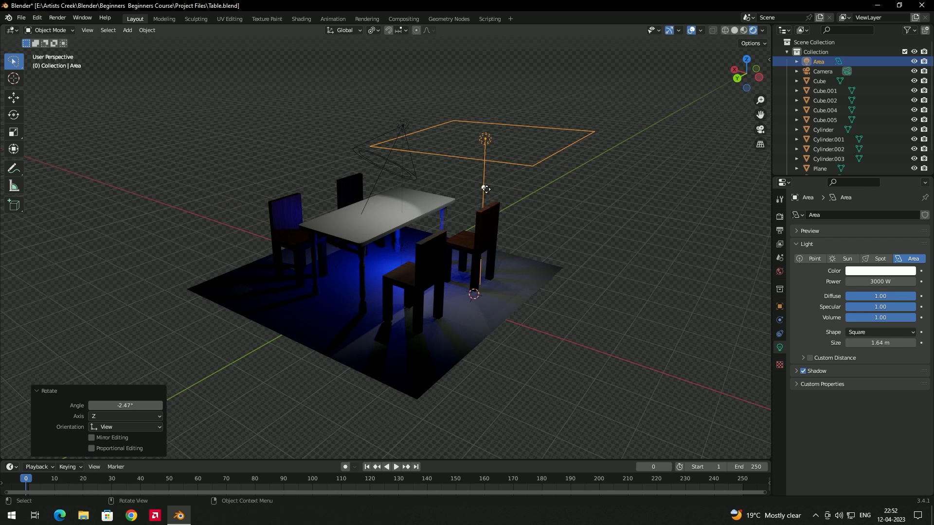
key(r)
drag(434, 181, 447, 179)
middle_drag(462, 220, 485, 214)
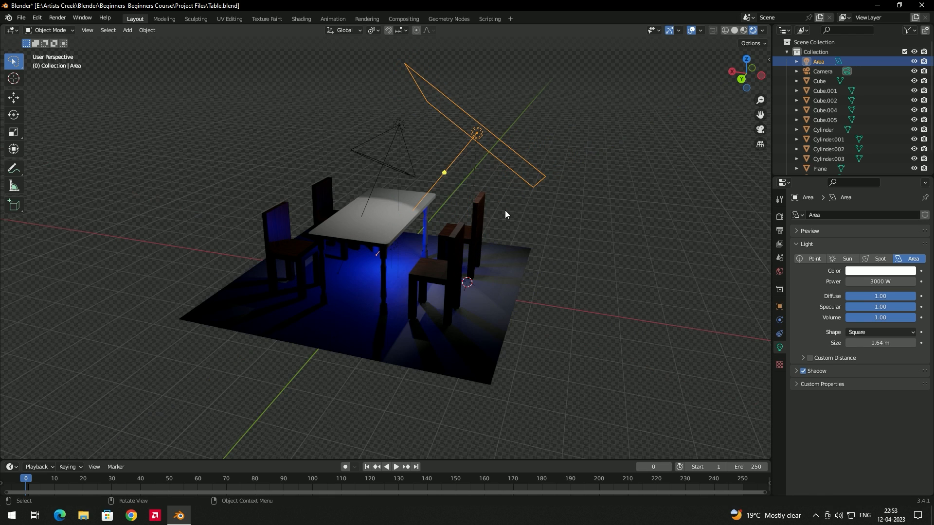
Delete the spot light and the blue point light, keeping only the area light in the scene.
click(398, 167)
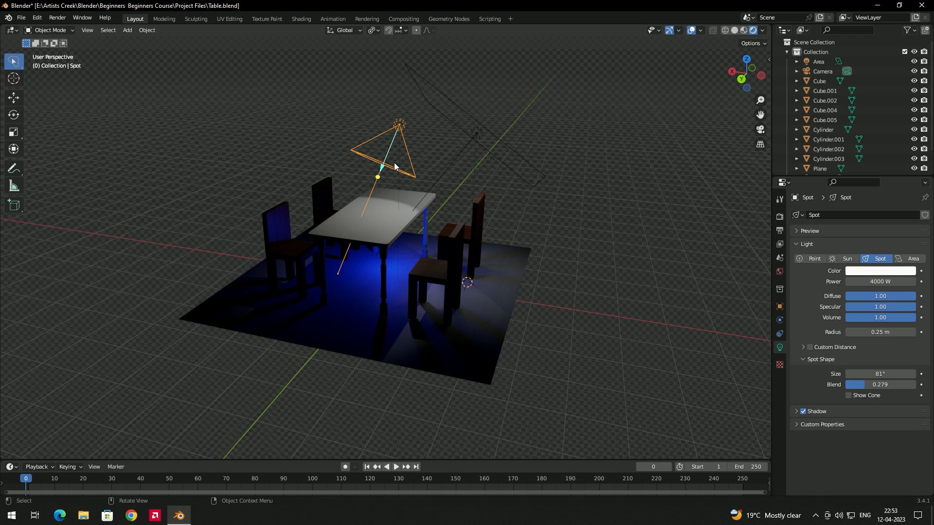
key(Delete)
mouse_move(462, 219)
middle_down()
mouse_move(468, 199)
mouse_move(418, 213)
mouse_move(445, 214)
mouse_move(463, 195)
mouse_move(467, 207)
middle_up()
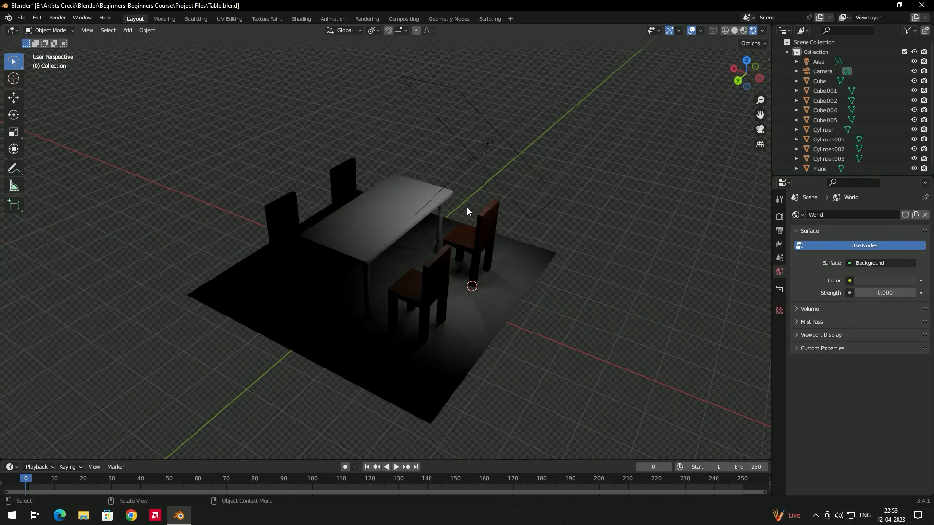
Try the Rectangle and Disk shapes on the area light, and set its shape to Ellipse.
click(818, 61)
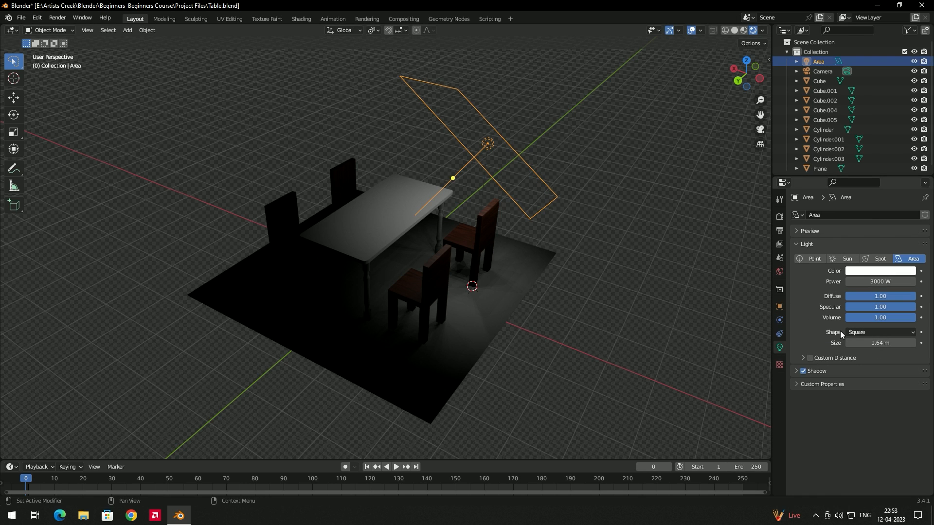
click(912, 332)
click(886, 357)
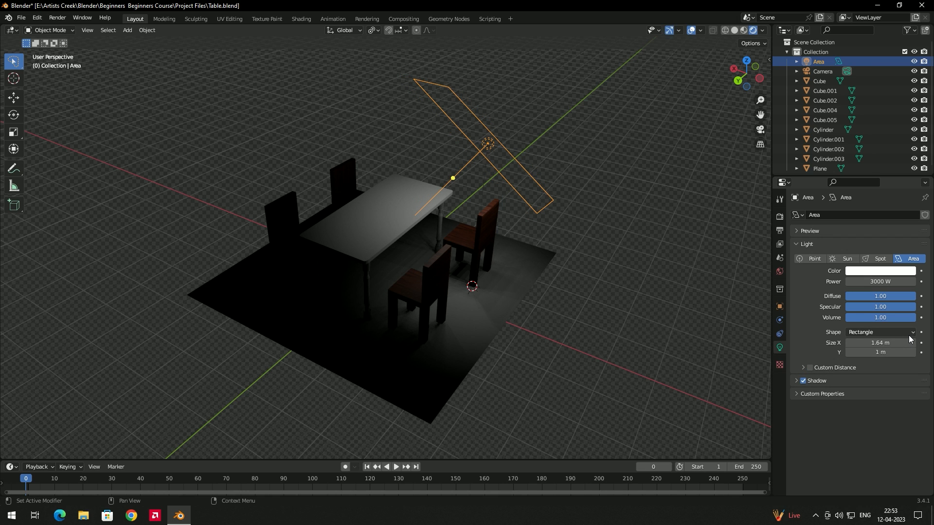
click(912, 333)
click(886, 369)
middle_drag(676, 261, 609, 246)
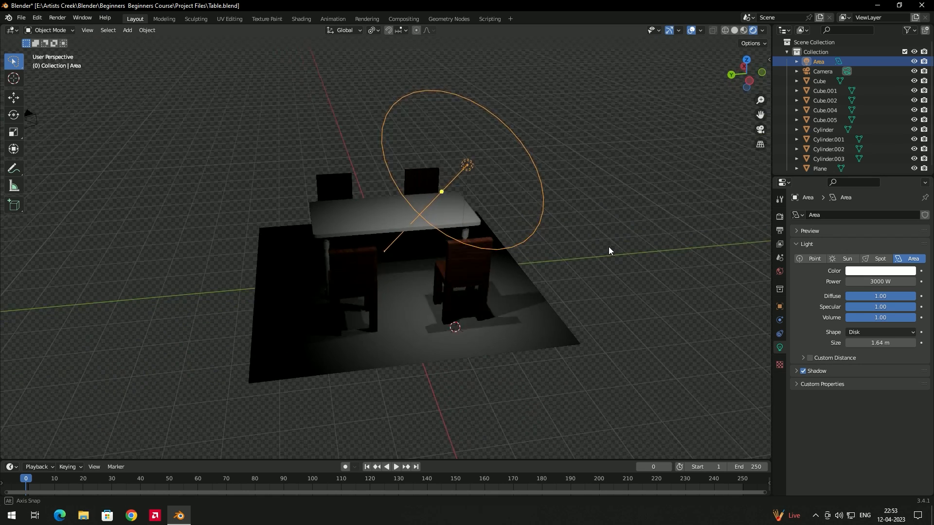
click(913, 335)
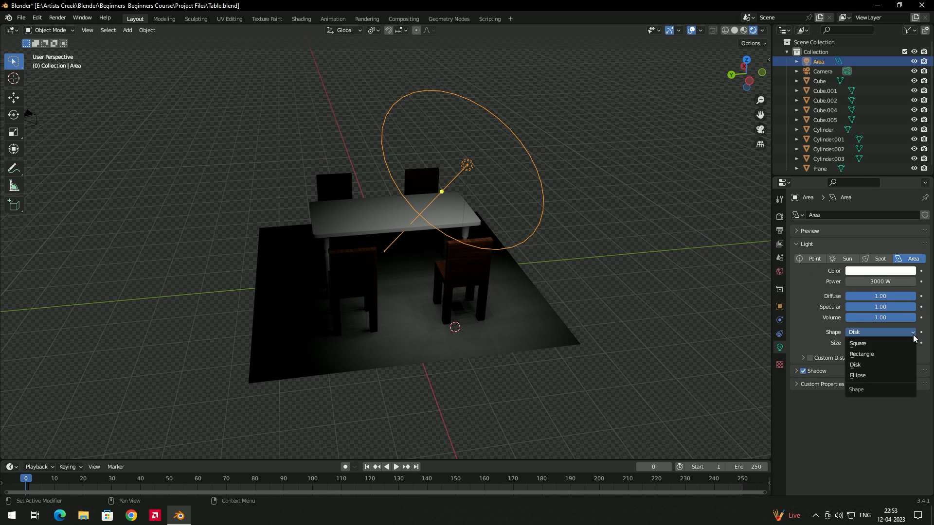
click(885, 378)
middle_drag(746, 336, 766, 337)
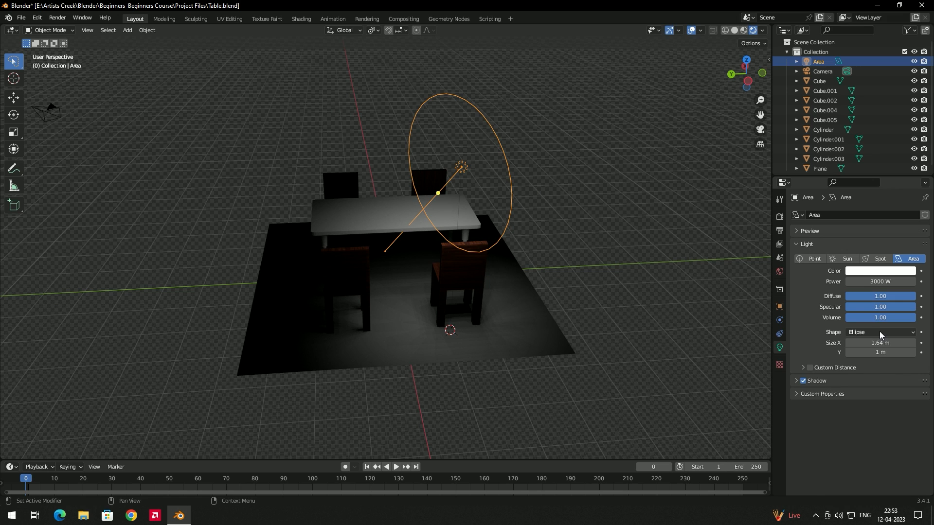
Set the elliptical area light's size to 2.06 m in X and 1.83 m in Y.
mouse_move(871, 352)
mouse_down()
mouse_move(902, 352)
mouse_move(882, 343)
mouse_up()
drag(872, 309, 899, 309)
Try a custom distance of 28 m on the area light, and turn the custom distance off again.
click(812, 370)
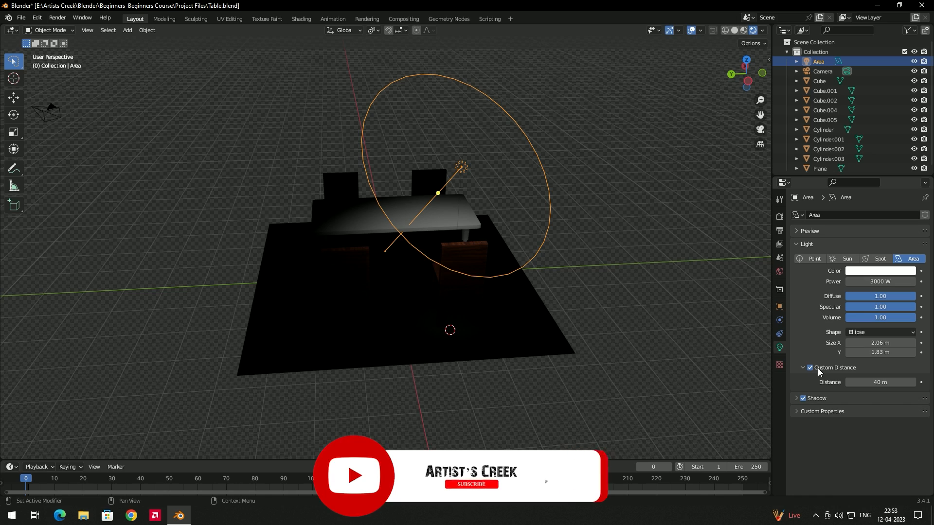
middle_drag(646, 316, 676, 305)
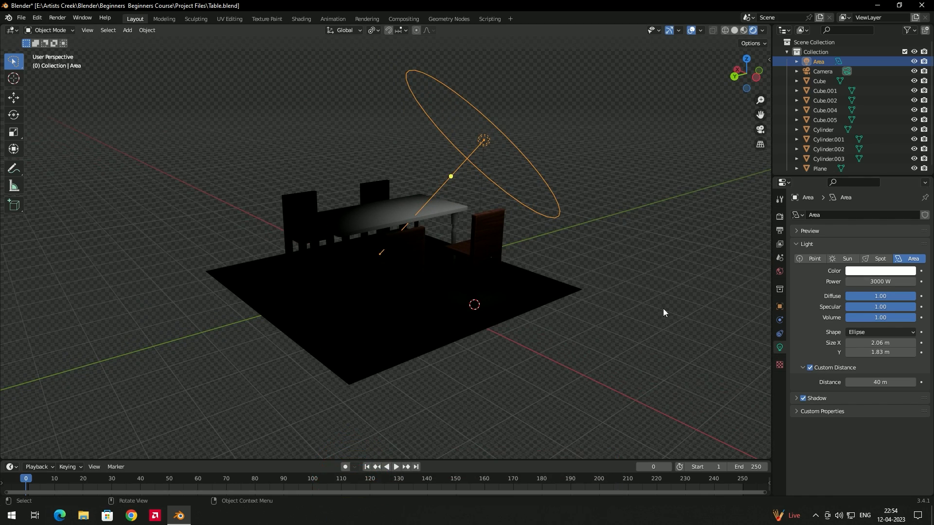
mouse_move(881, 382)
mouse_down()
mouse_move(913, 382)
mouse_move(870, 382)
mouse_up()
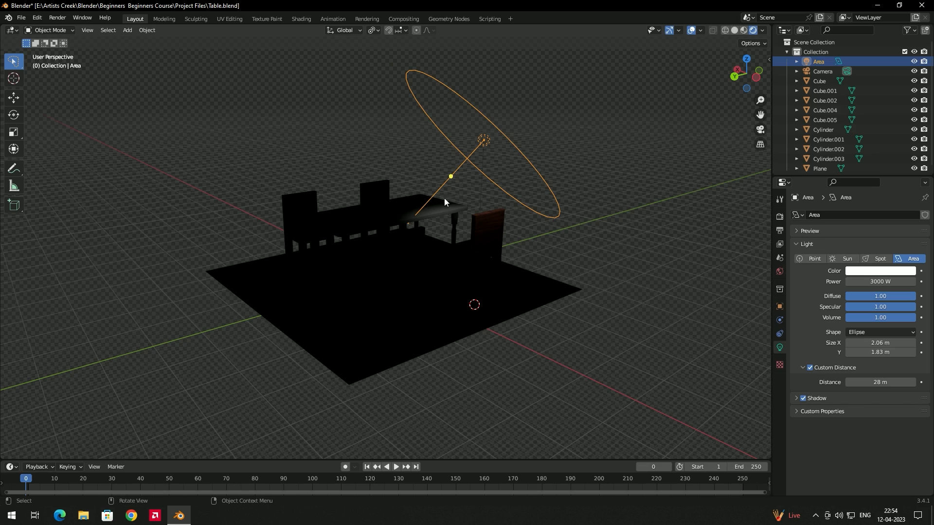
click(811, 369)
middle_drag(524, 210, 510, 213)
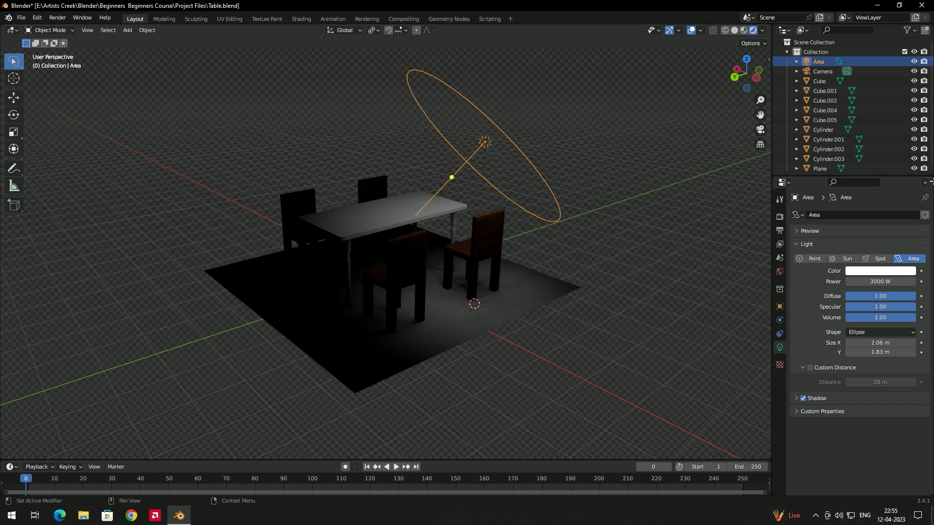
Delete the area light and add a sun light to the scene.
middle_drag(576, 271, 546, 269)
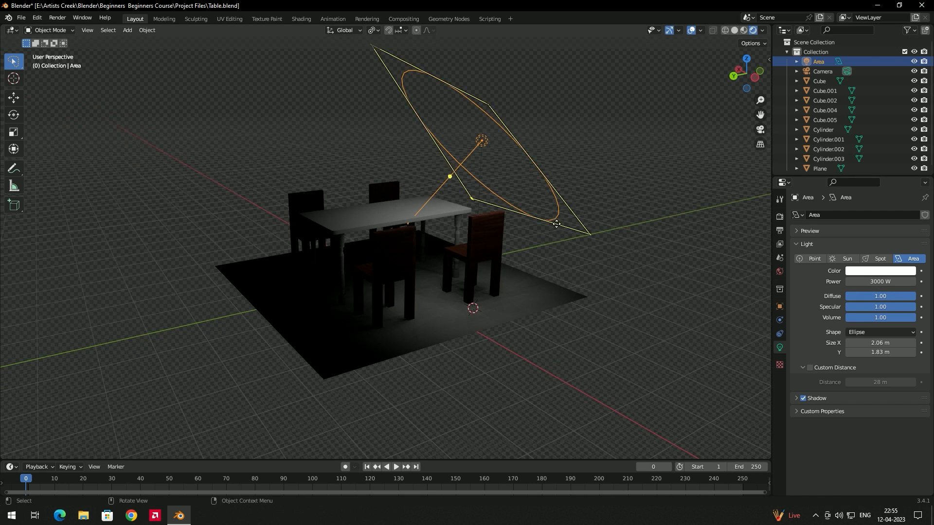
key(Delete)
middle_drag(556, 223, 506, 239)
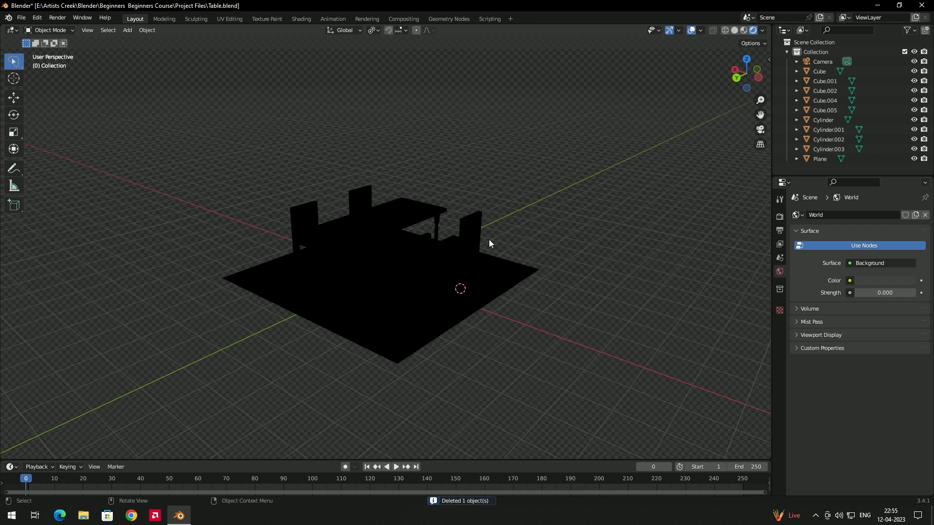
key(shift+a)
mouse_move(479, 240)
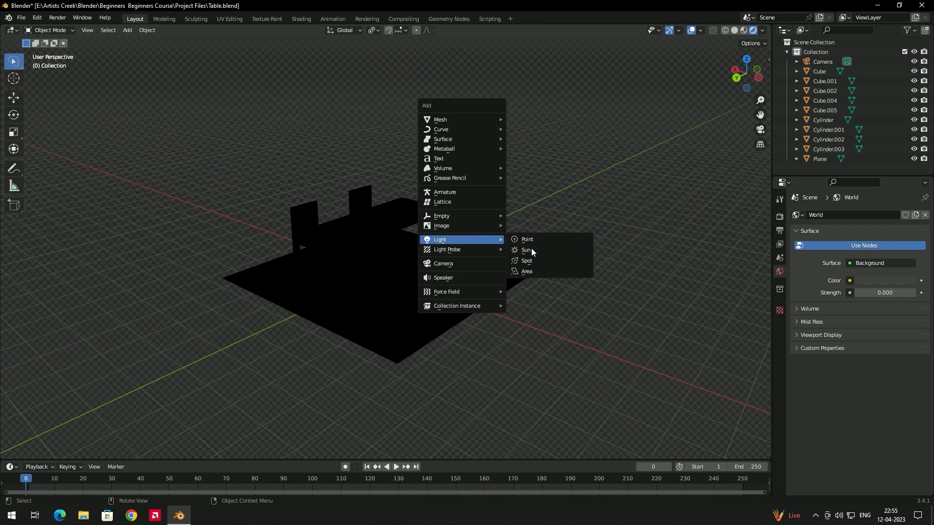
click(526, 250)
Raise the sun light about 55 m along the Z axis and shift it further up above the scene.
middle_drag(494, 309, 452, 237)
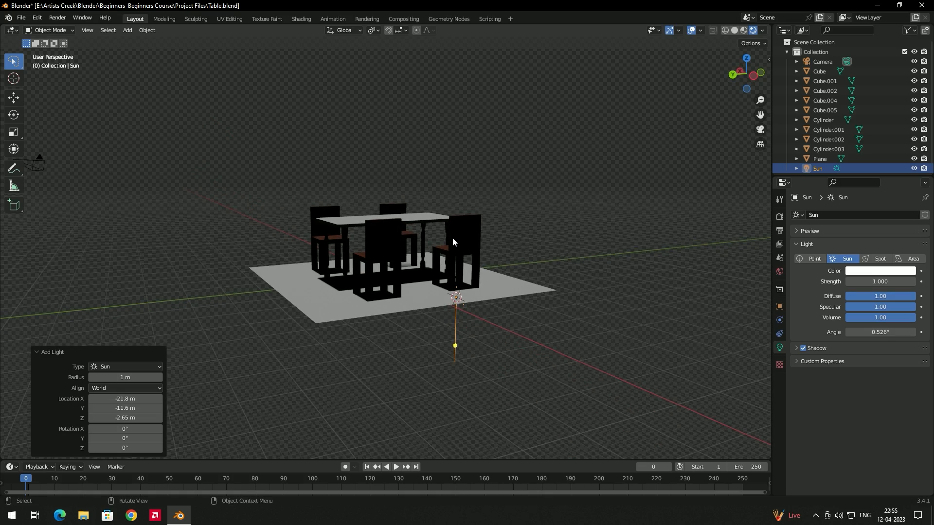
key(g)
key(z)
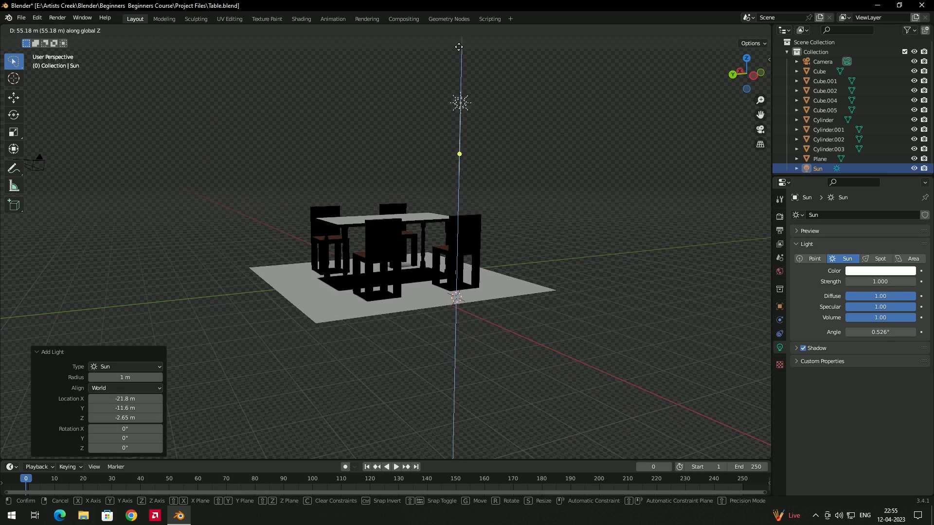
click(459, 48)
middle_drag(472, 101, 503, 122)
middle_drag(370, 137, 477, 181)
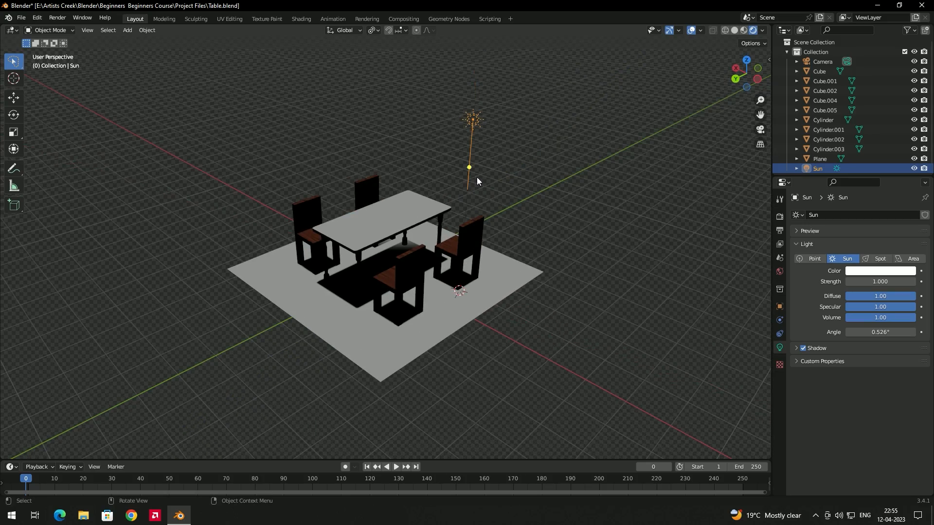
drag(477, 181, 485, 100)
middle_drag(485, 99, 426, 217)
middle_drag(382, 291, 418, 242)
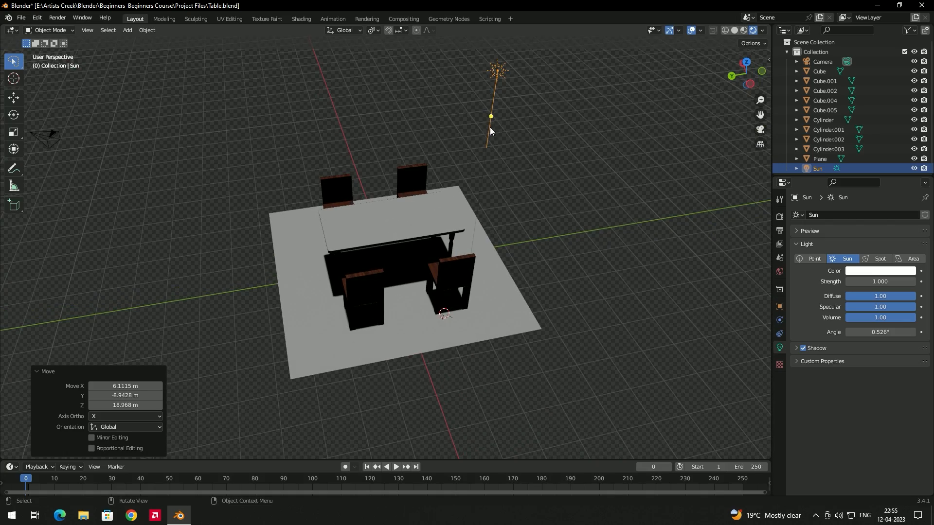
Scale the sun light to 0.962, move it over the table, and turn its direction to try different shadow angles.
drag(491, 117, 529, 115)
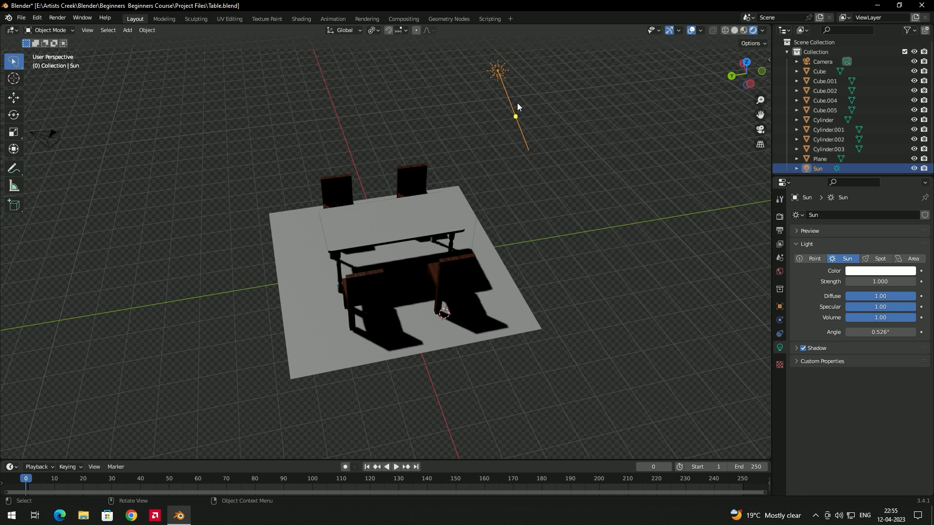
key(s)
click(526, 98)
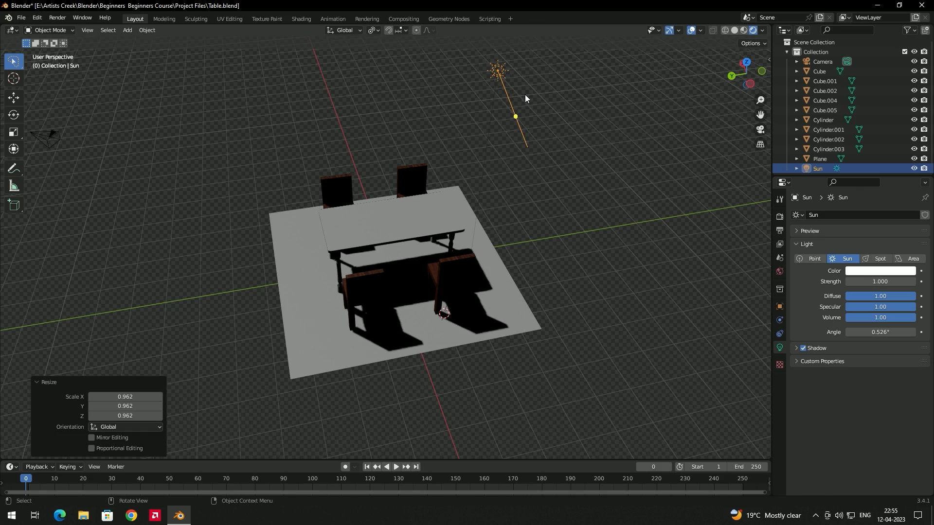
key(g)
click(455, 120)
mouse_move(453, 143)
middle_down()
mouse_move(491, 129)
mouse_move(467, 136)
mouse_move(458, 125)
middle_up()
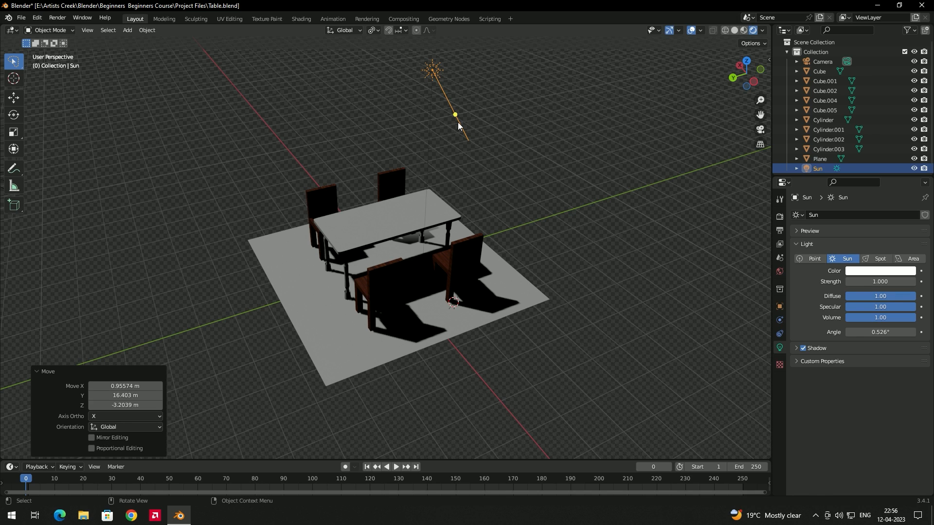
drag(458, 126, 487, 175)
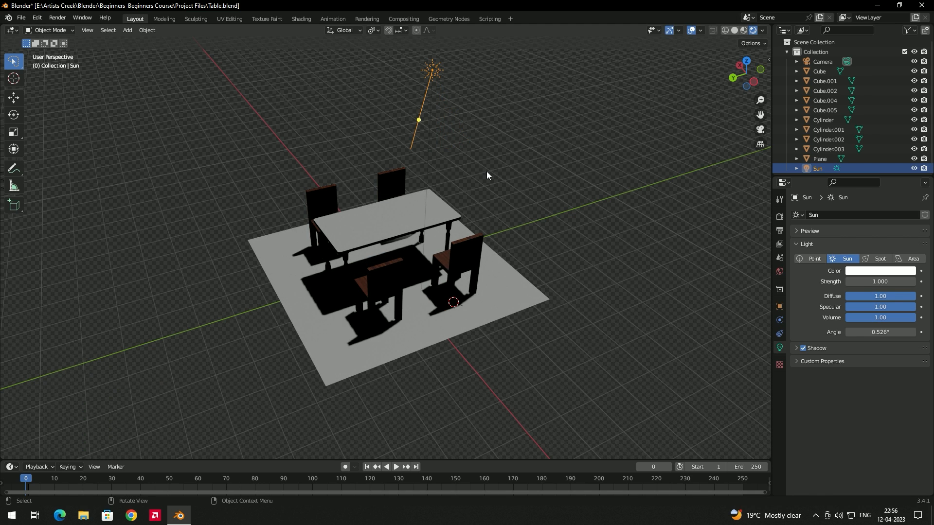
Set the sun light's strength to 6.520 and its color to a warm yellow.
mouse_move(876, 281)
mouse_down()
mouse_move(922, 282)
mouse_move(879, 281)
mouse_up()
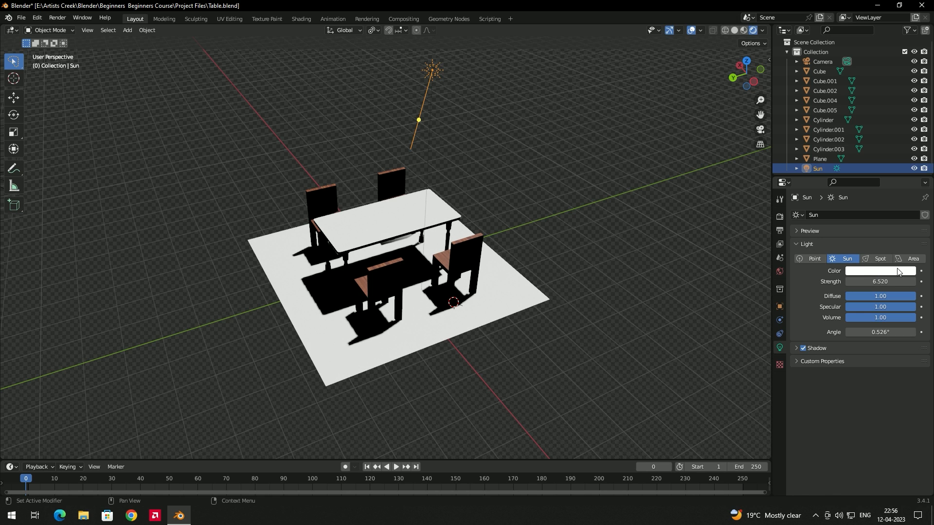
click(880, 271)
click(850, 191)
mouse_move(851, 191)
mouse_down()
mouse_move(860, 196)
mouse_move(851, 193)
mouse_up()
Tilt the sun light so it shines at a low slant across the table, and set its angle to 50.9°.
middle_drag(561, 257, 544, 246)
drag(406, 109, 370, 106)
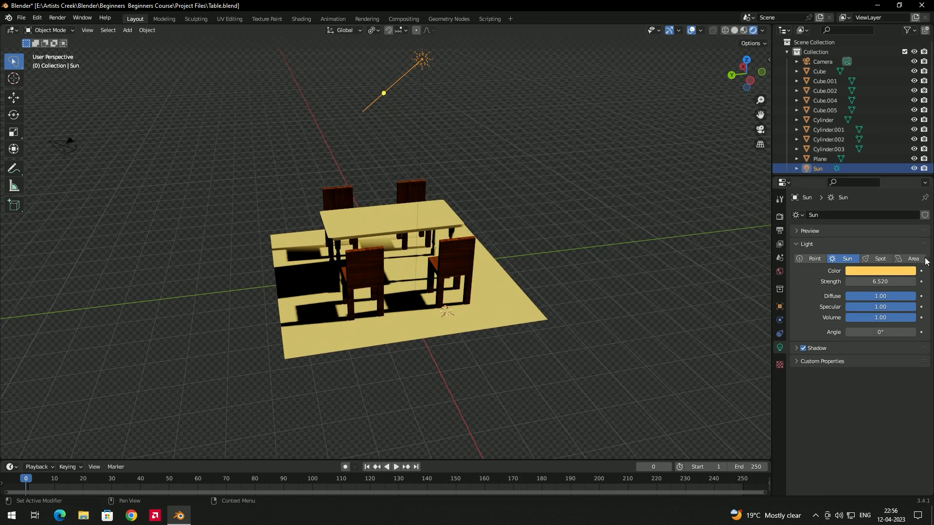
drag(888, 332, 866, 332)
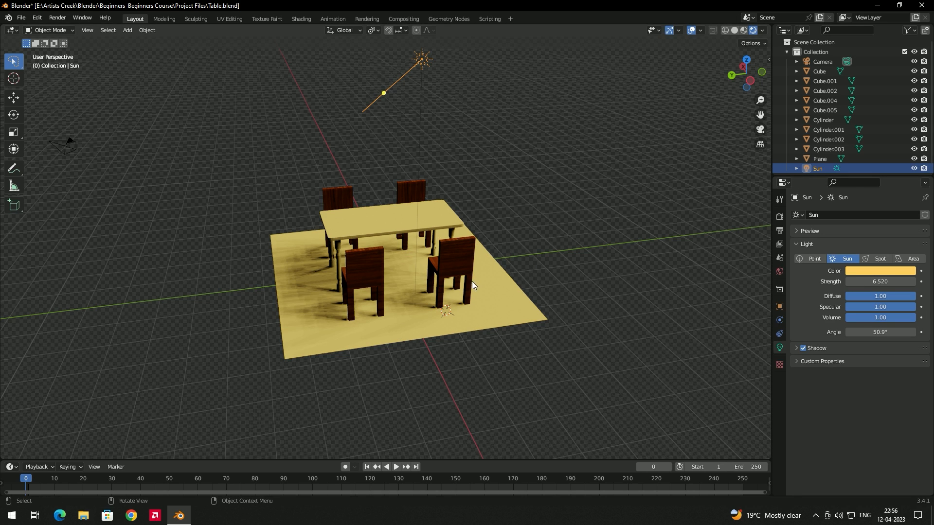
Try the sun light with its shadow disabled, and enable the shadow again.
click(804, 349)
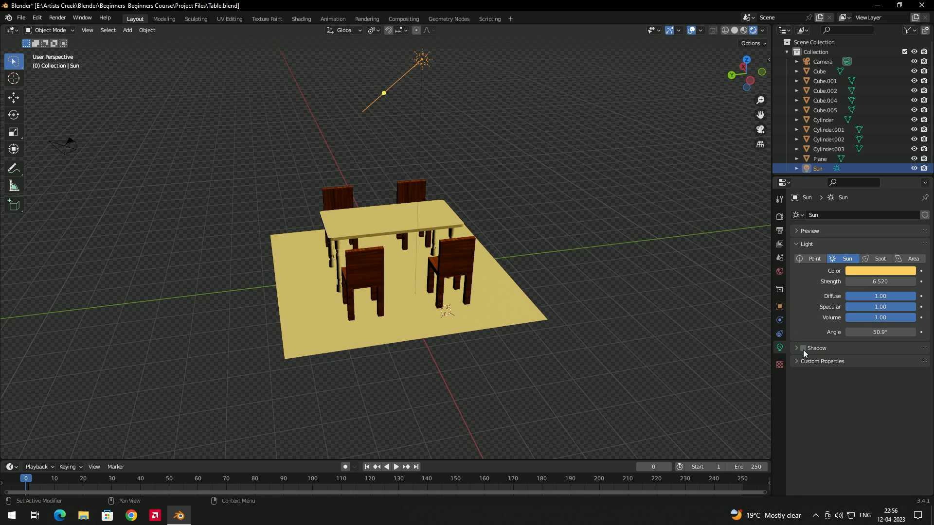
click(804, 348)
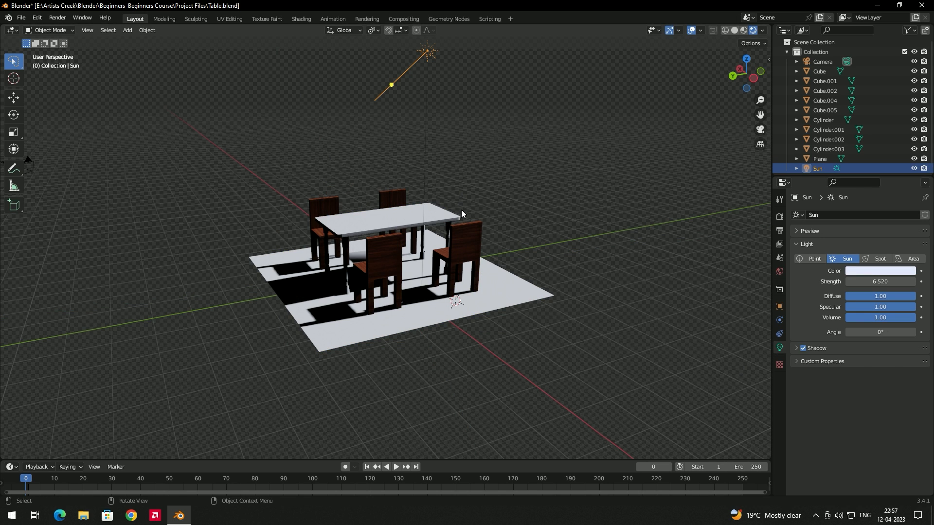
middle_drag(457, 194, 456, 168)
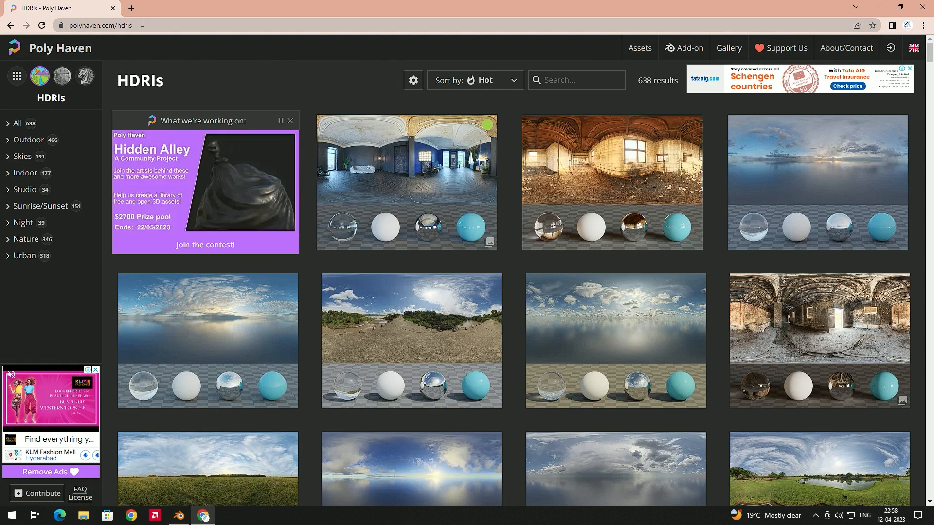
Browse the HDRIs on the Poly Haven website in Chrome and open Clarens Night 02.
scroll(594, 326, down, 8)
scroll(563, 250, down, 3)
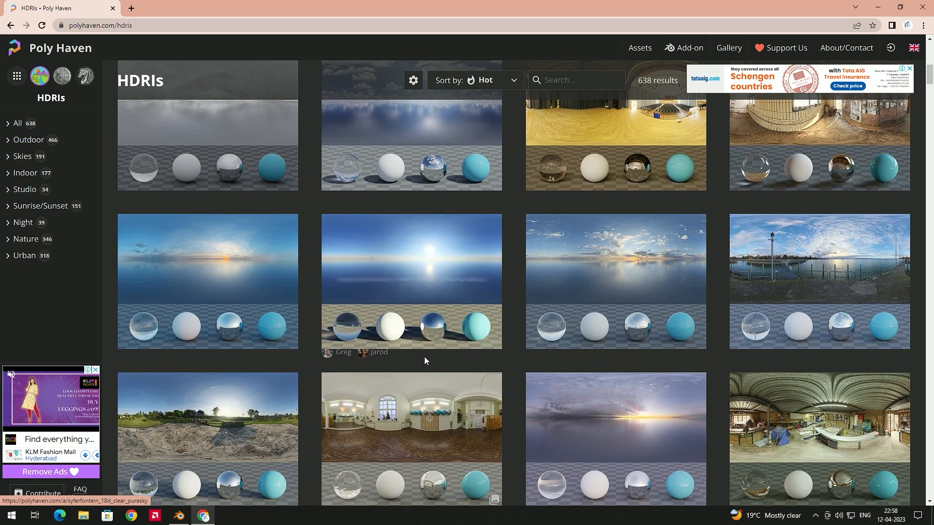
scroll(421, 357, down, 2)
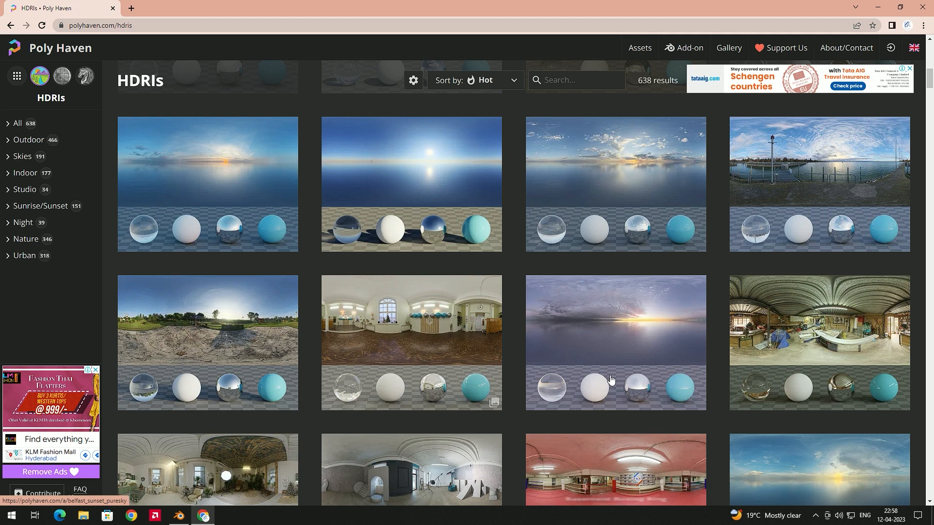
scroll(251, 325, down, 6)
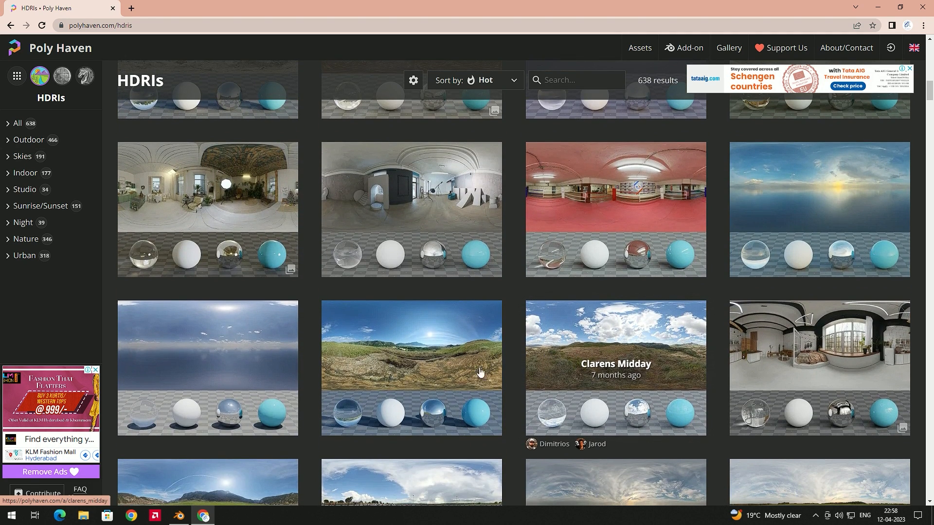
click(422, 332)
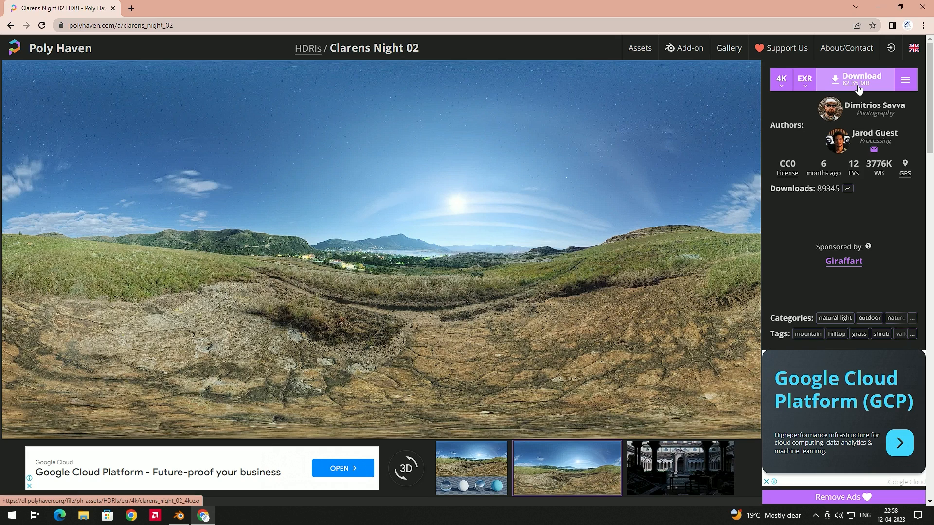
Download the Clarens Night 02 HDRI at 2K resolution in EXR format.
click(781, 84)
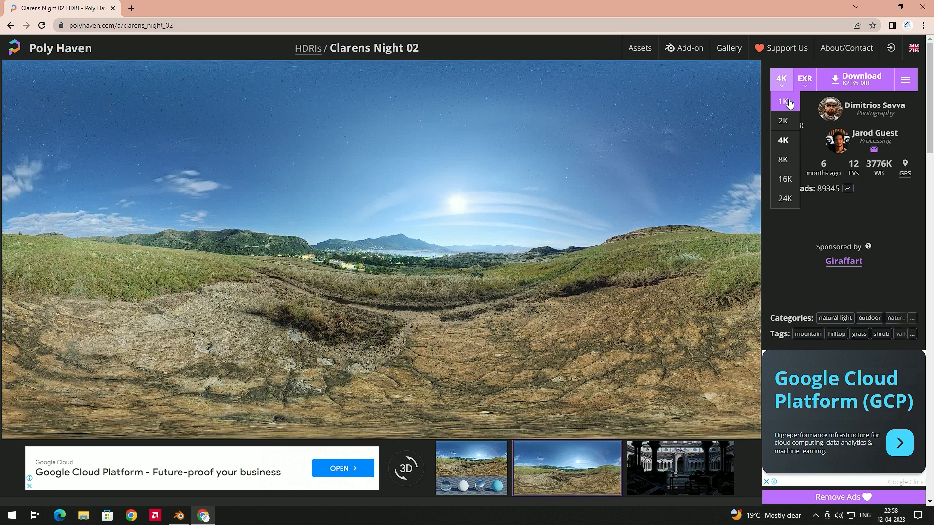
click(789, 120)
click(857, 79)
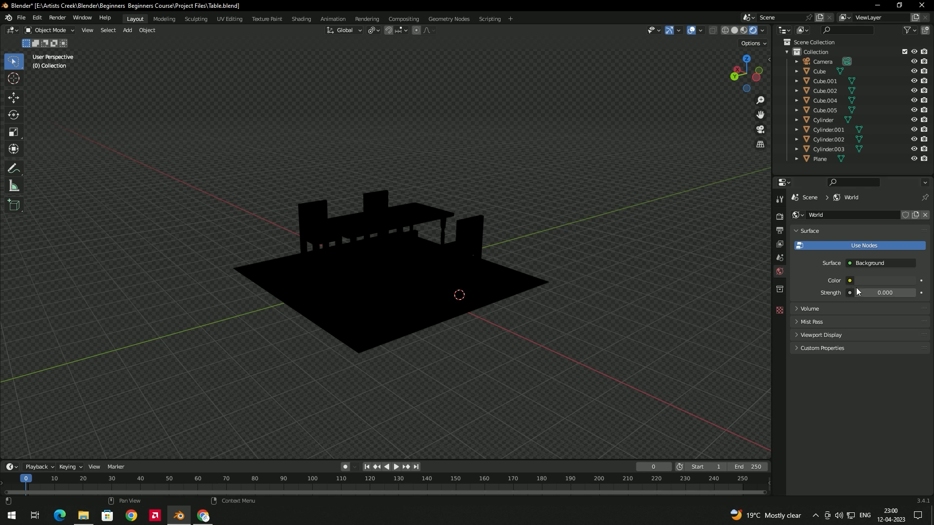
In Blender, set the world background strength to 11.000 and view the lit scene from several angles.
drag(885, 293, 929, 293)
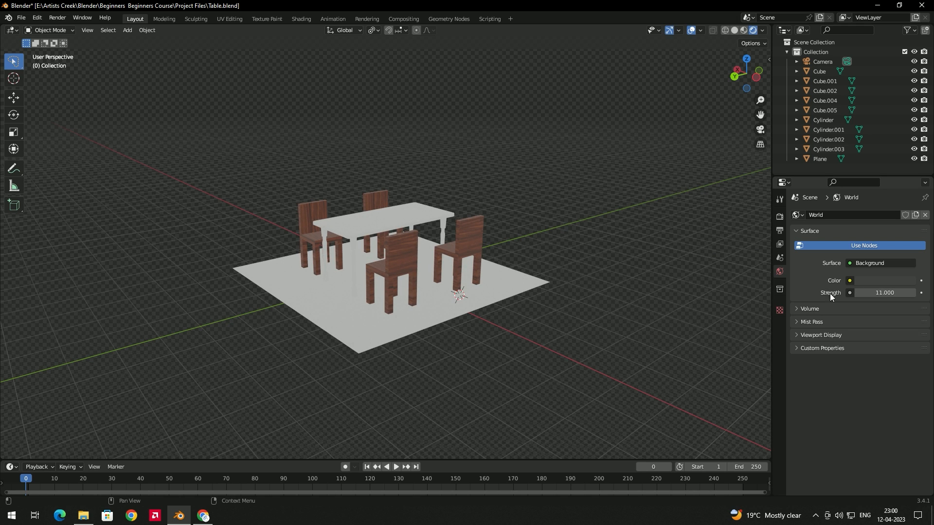
middle_drag(662, 255, 648, 250)
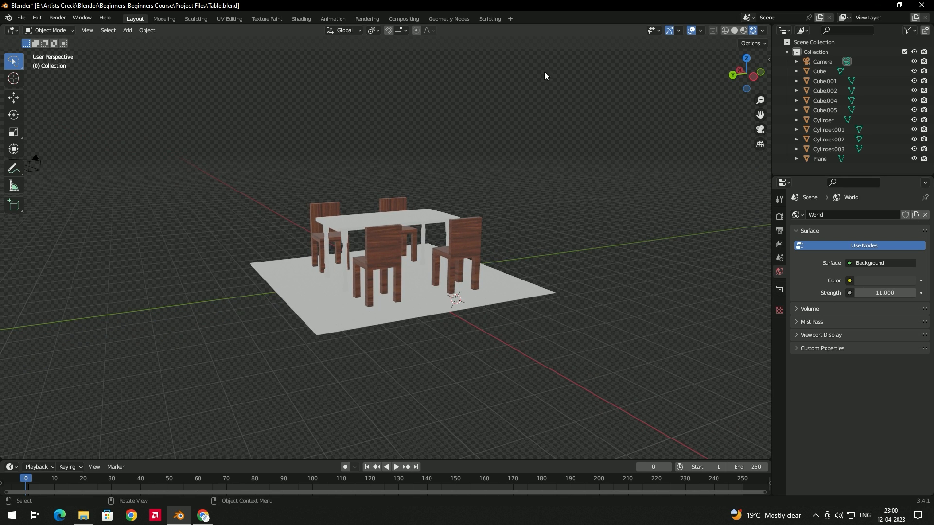
middle_drag(434, 104, 469, 103)
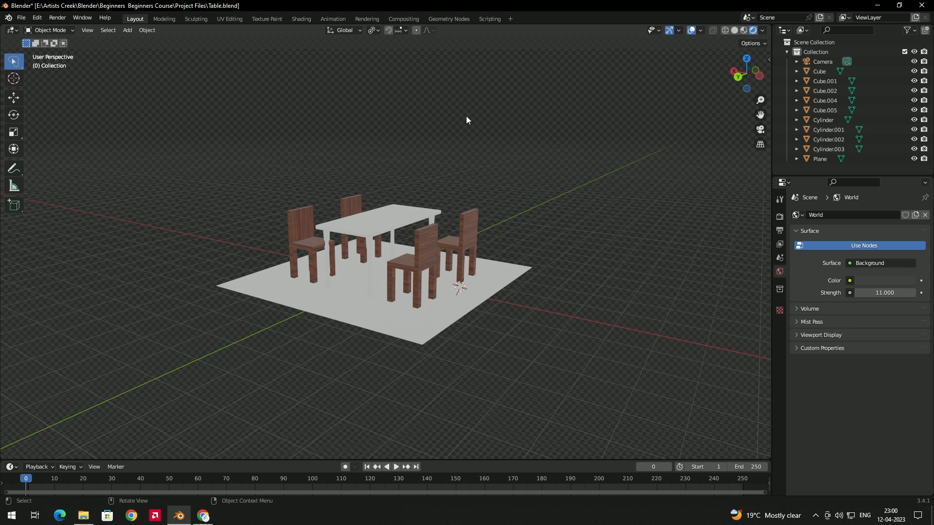
mouse_move(489, 130)
middle_down()
mouse_move(477, 137)
mouse_move(502, 133)
middle_up()
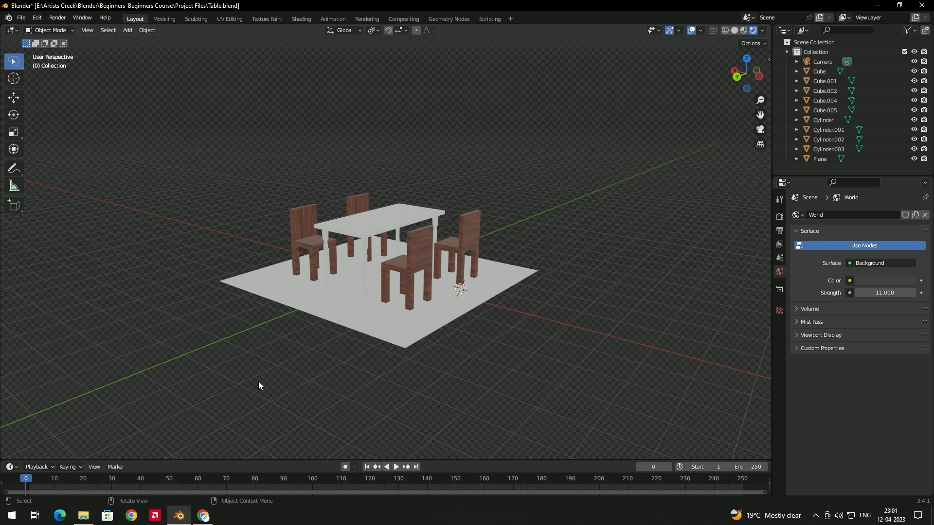
Switch to the Shading workspace and center the world's Background and World Output nodes in the node editor.
drag(306, 23, 314, 48)
click(307, 18)
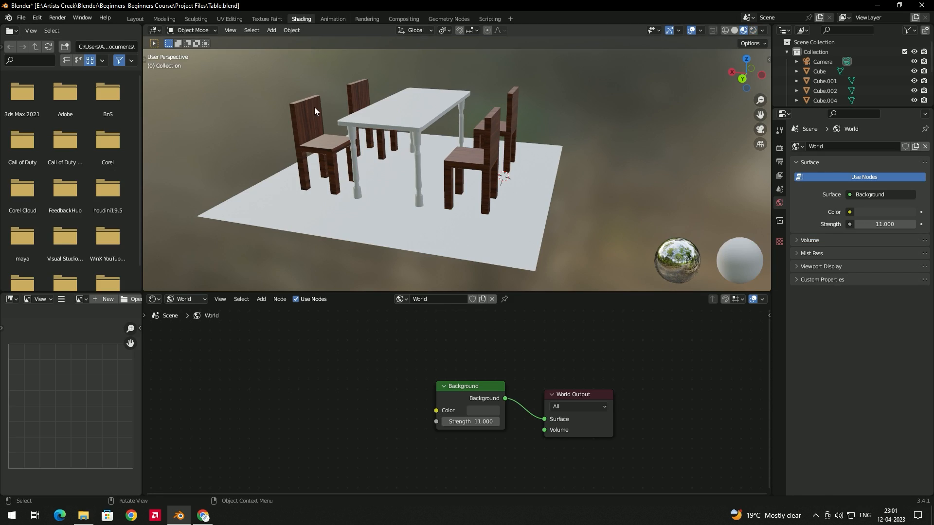
middle_drag(492, 382, 461, 379)
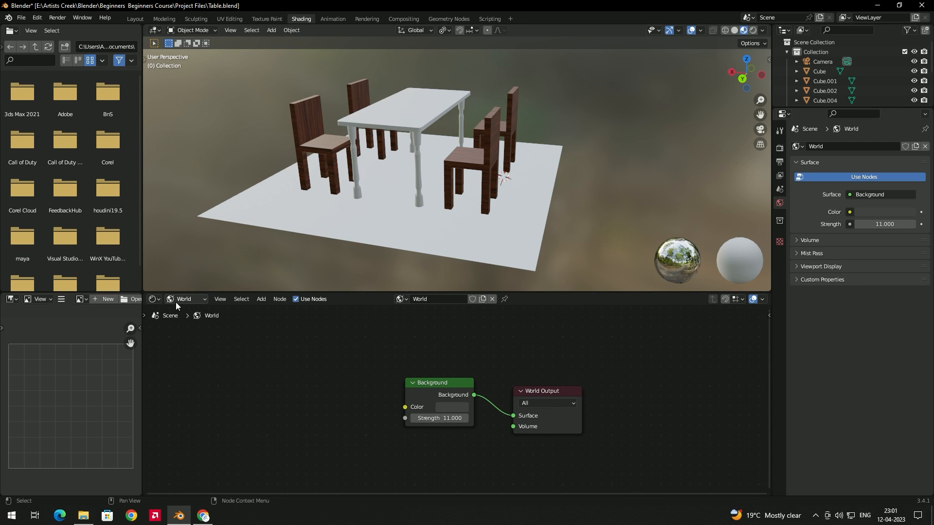
Switch the node editor's shader type to Object and back to World.
click(194, 302)
click(214, 311)
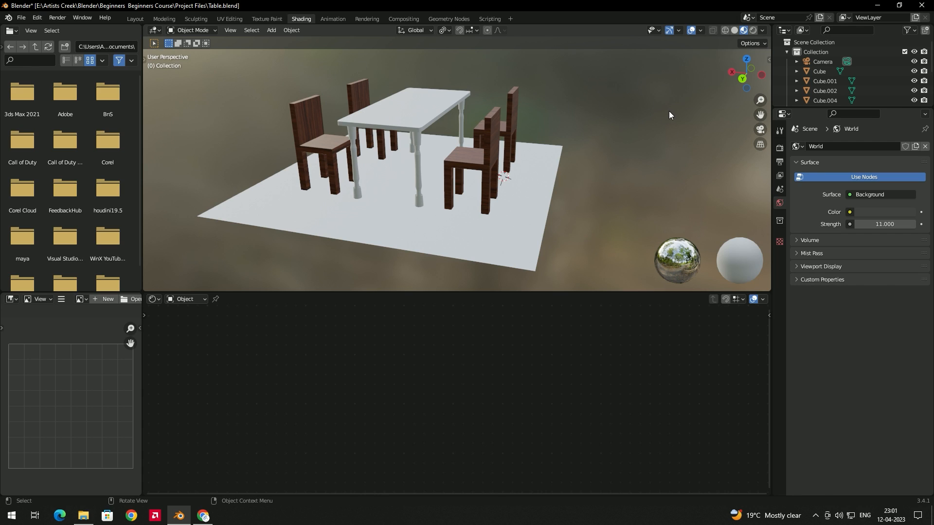
click(185, 298)
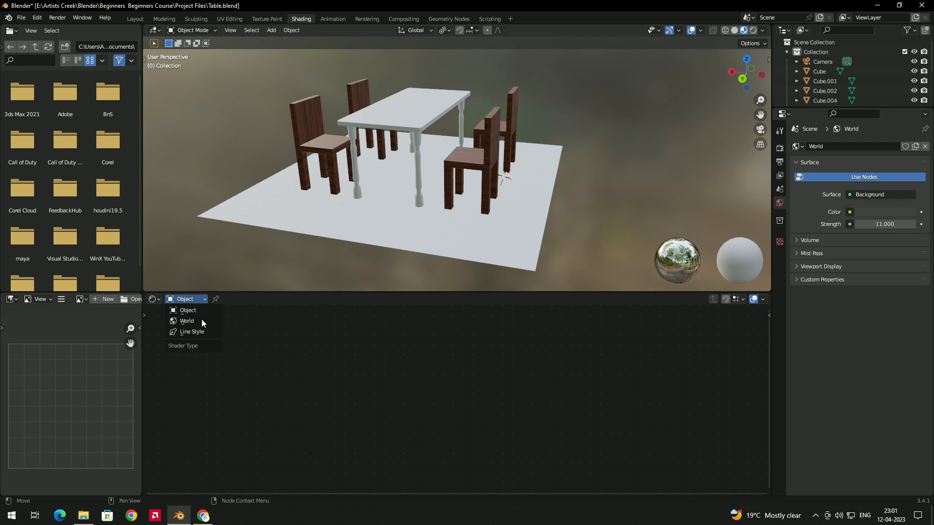
click(200, 319)
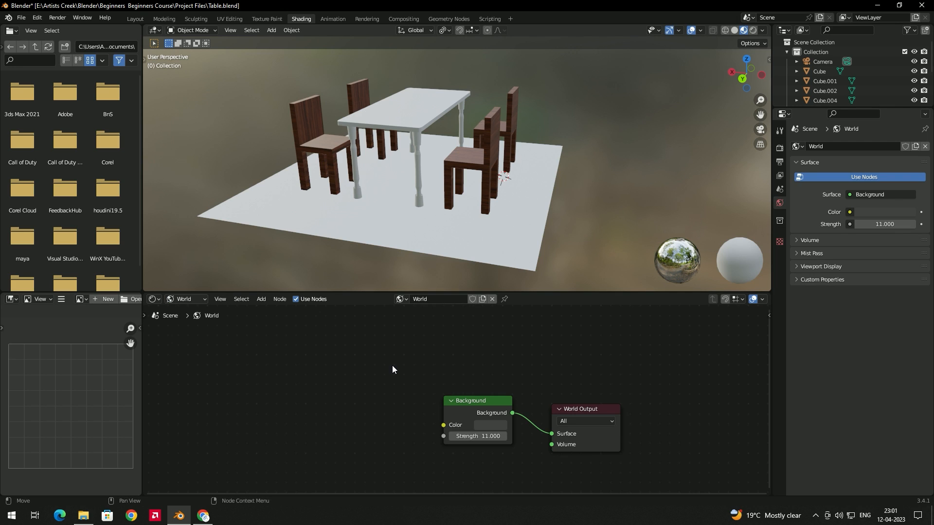
Switch the viewport to rendered shading and delete the Background node from the world nodes.
click(753, 30)
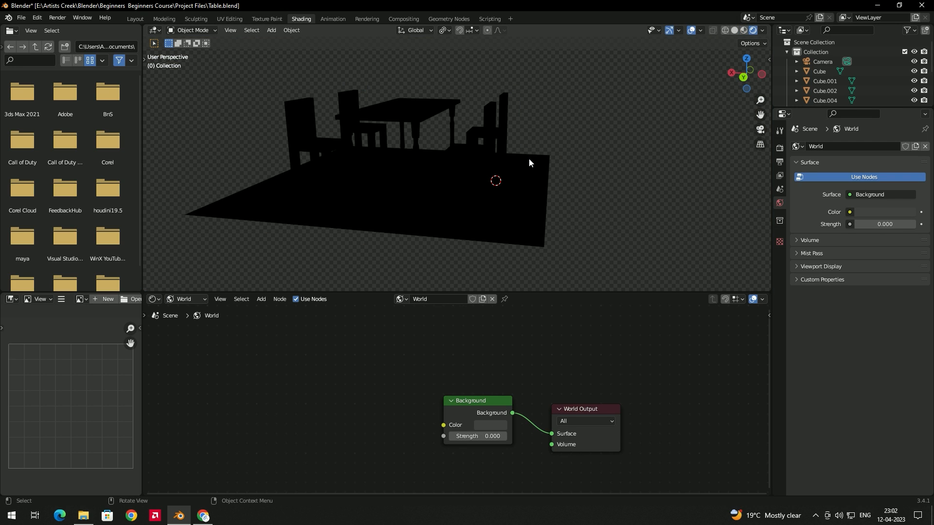
click(467, 413)
key(x)
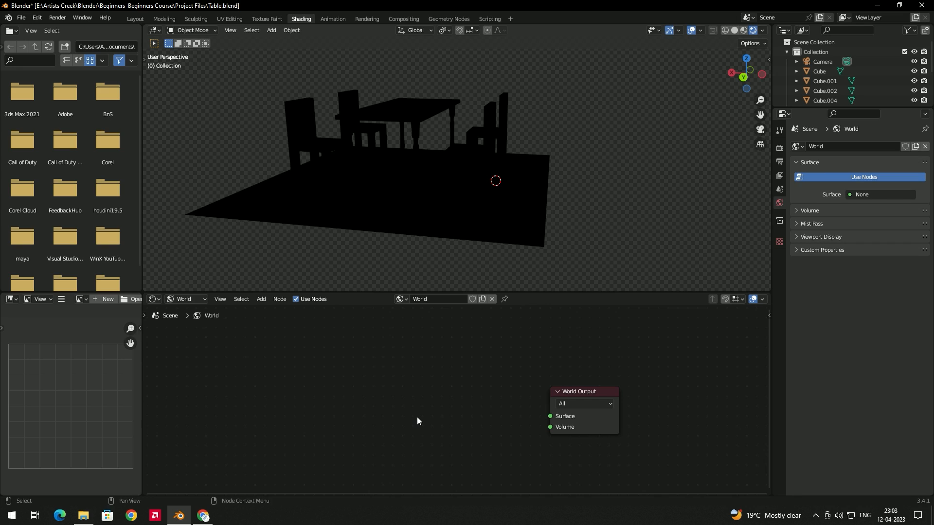
Add an Environment Texture node and connect its Color output to the World Output's Surface input.
key(shift)
key(shift+a)
key(shift+a)
click(377, 393)
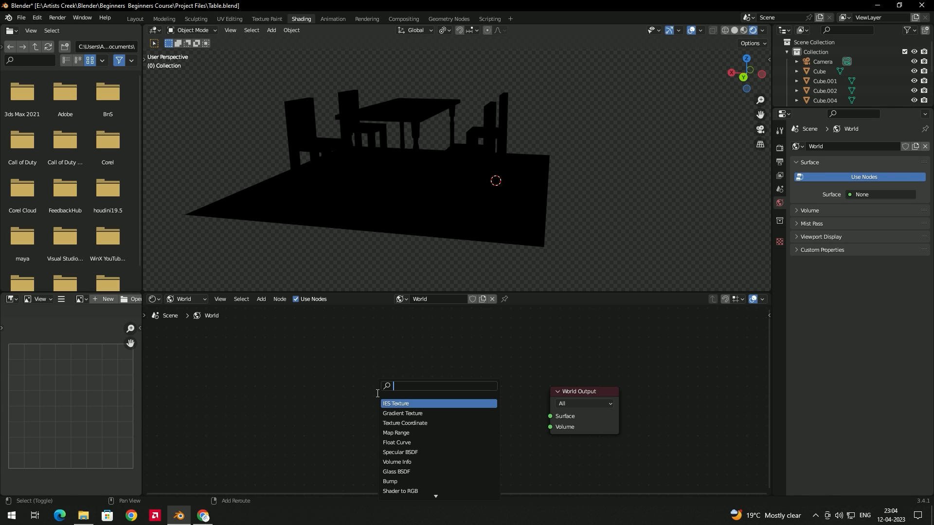
text(envir)
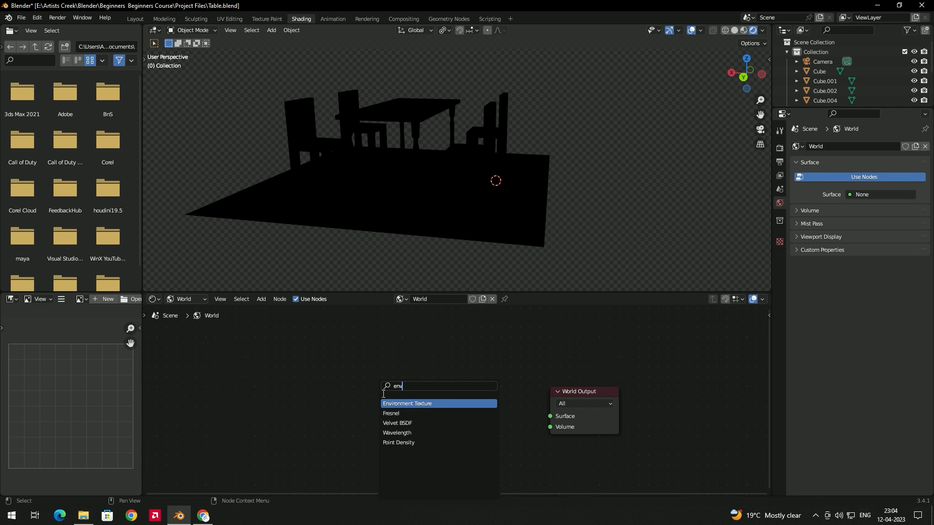
key(Return)
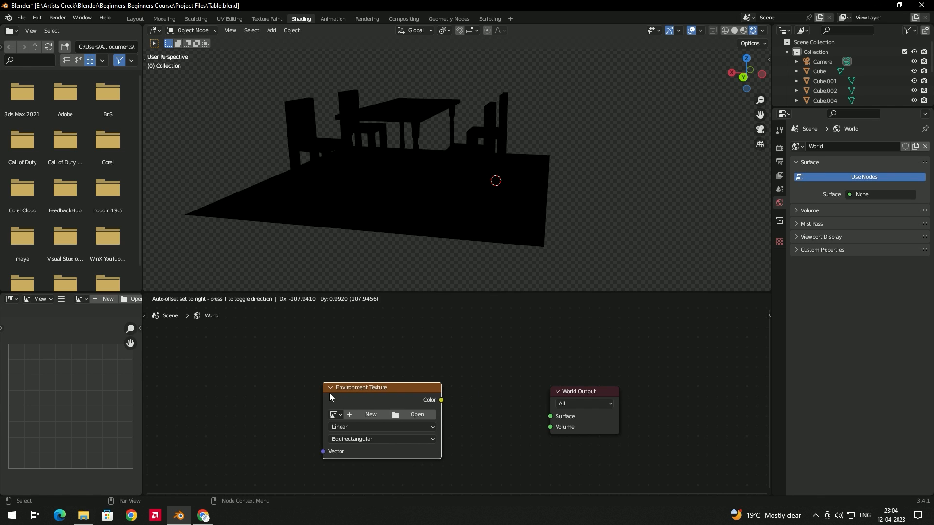
click(329, 393)
drag(444, 404, 550, 417)
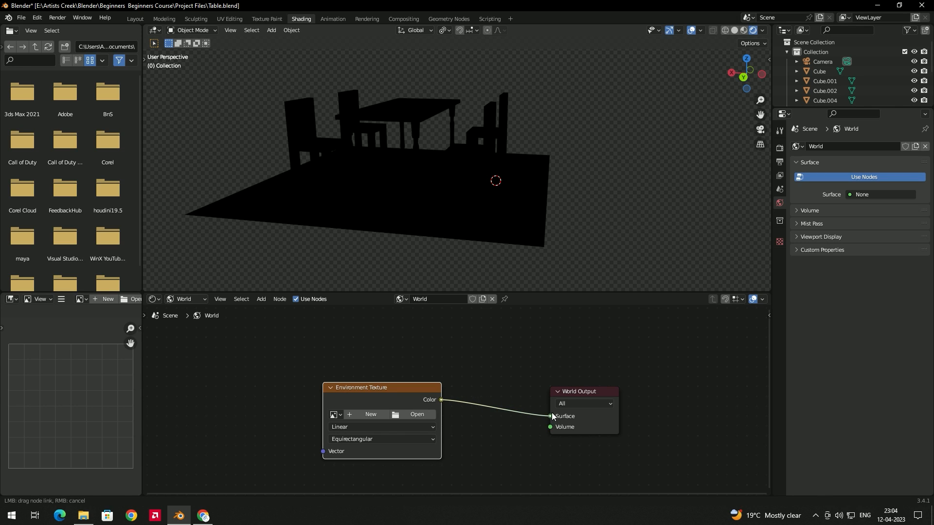
click(484, 373)
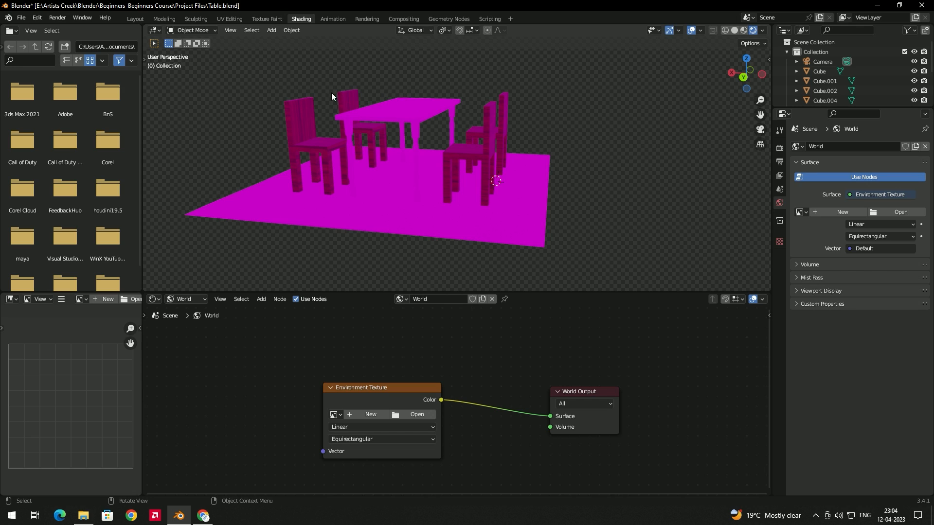
drag(392, 391, 398, 372)
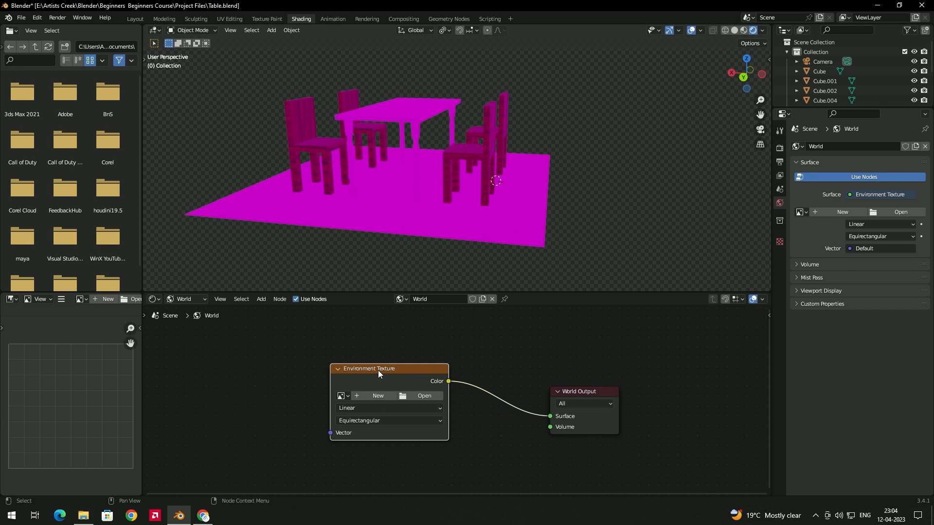
Load alps_field_4k.exr from the Downloads folder into the Environment Texture node.
click(419, 396)
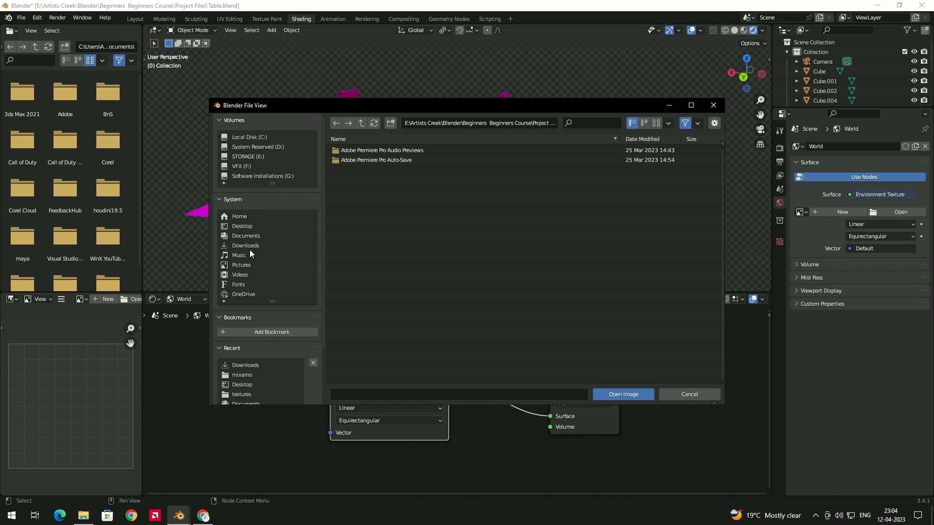
click(265, 246)
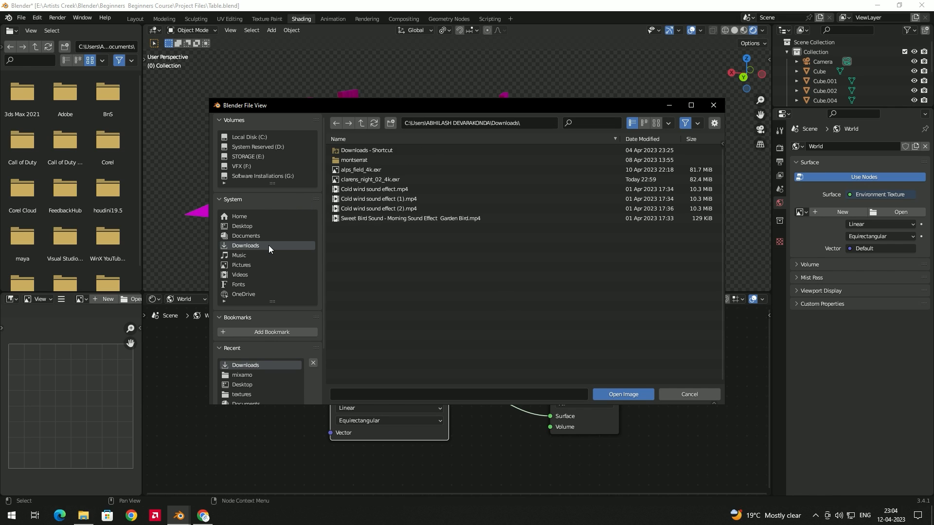
click(389, 170)
click(623, 394)
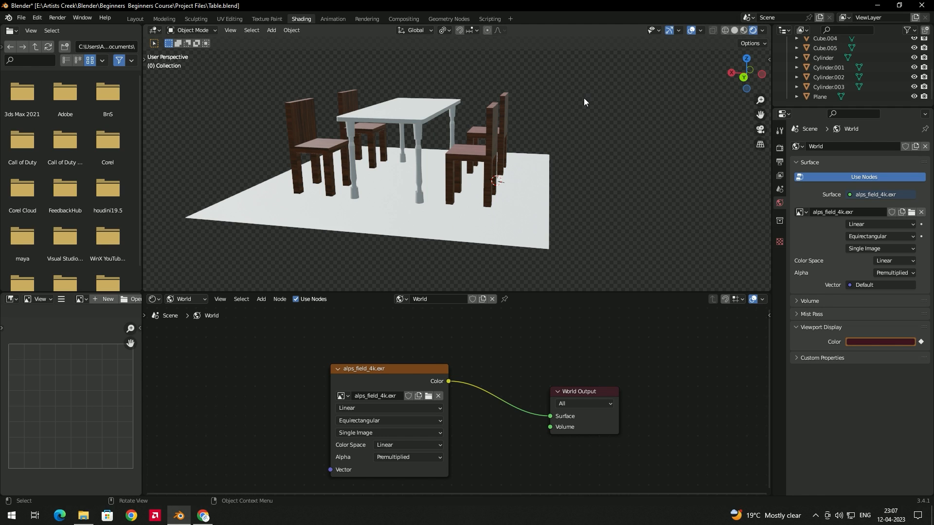
Turn off the Transparent film option in the render properties so the HDRI is drawn behind the scene.
click(778, 149)
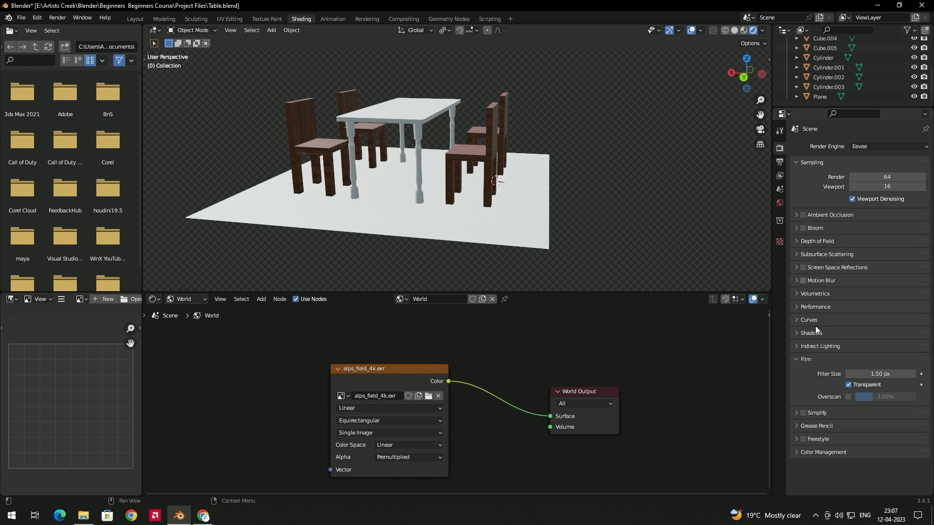
click(850, 386)
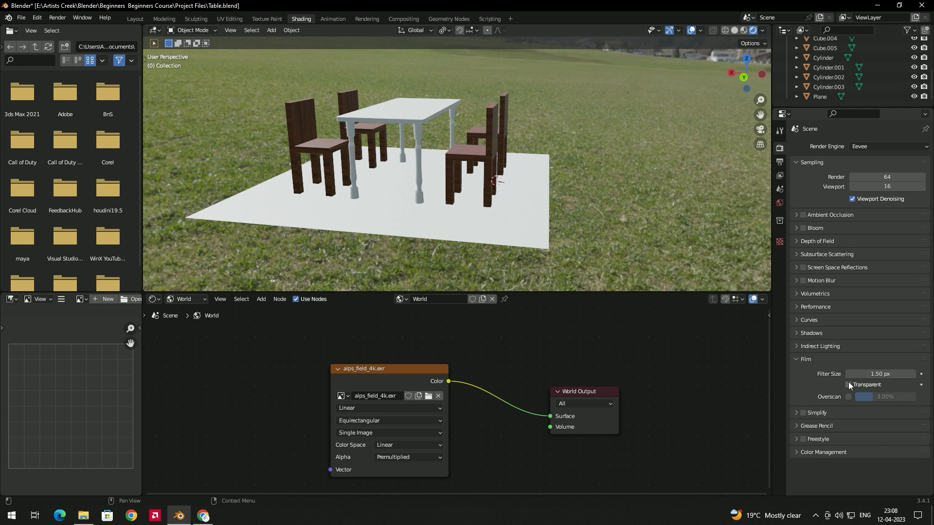
click(848, 385)
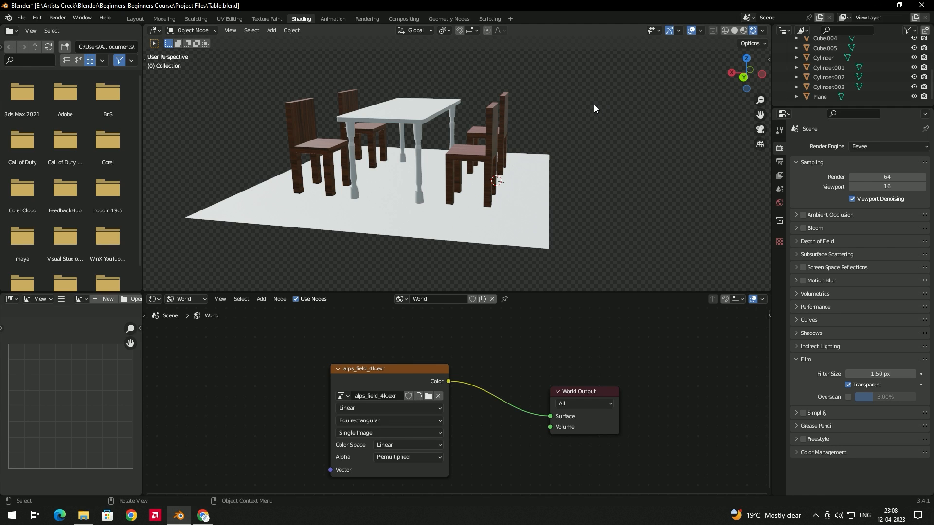
click(847, 385)
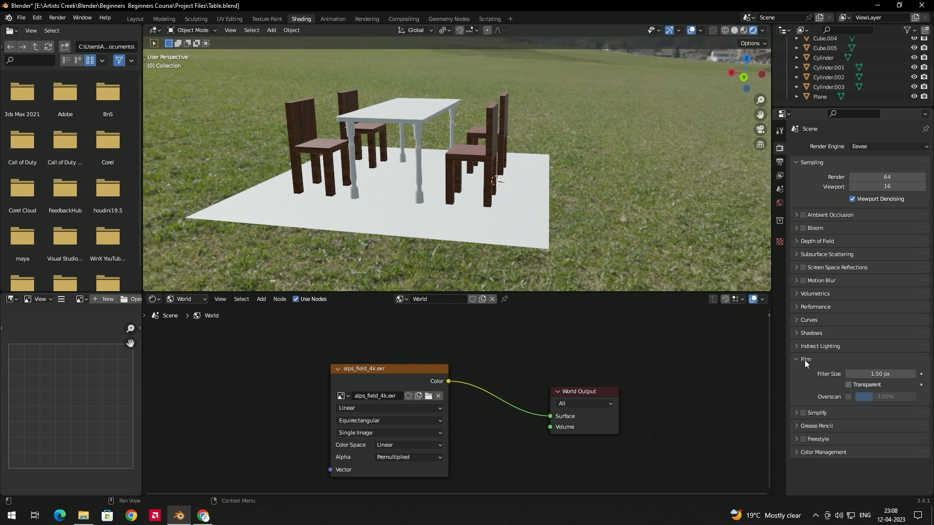
click(800, 360)
Select the chair nearest the 3D cursor and display its Wood Texture_Mat object shader nodes.
middle_drag(644, 235, 534, 122)
scroll(662, 227, down, 4)
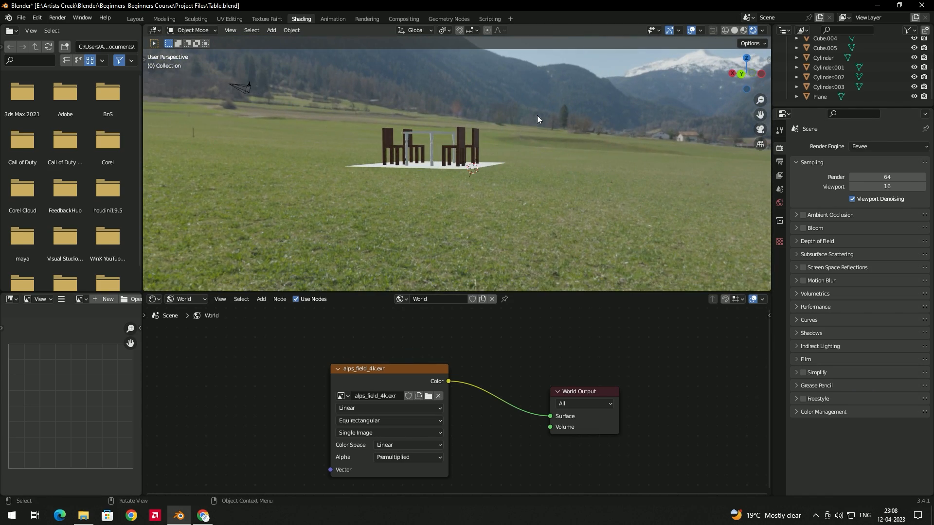
middle_drag(573, 92, 567, 112)
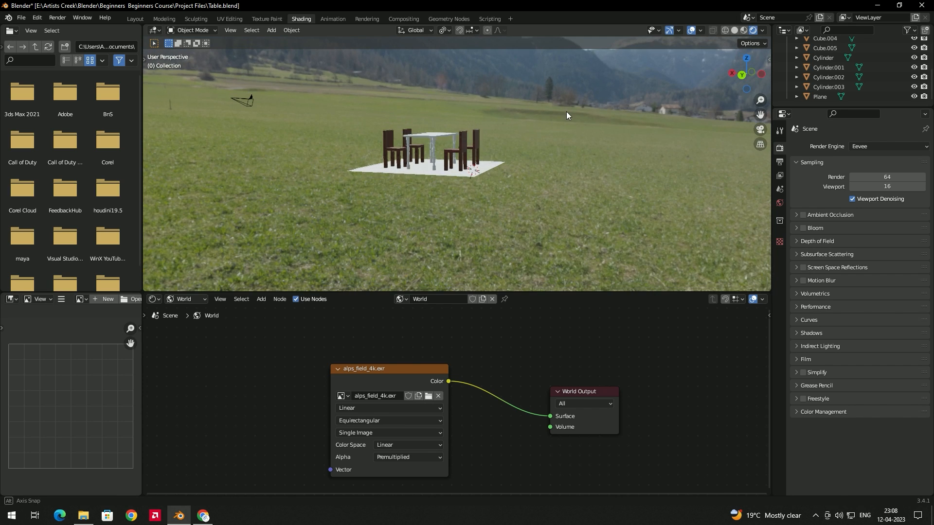
scroll(462, 129, up, 4)
middle_drag(463, 130, 534, 141)
scroll(528, 150, up, 3)
click(530, 176)
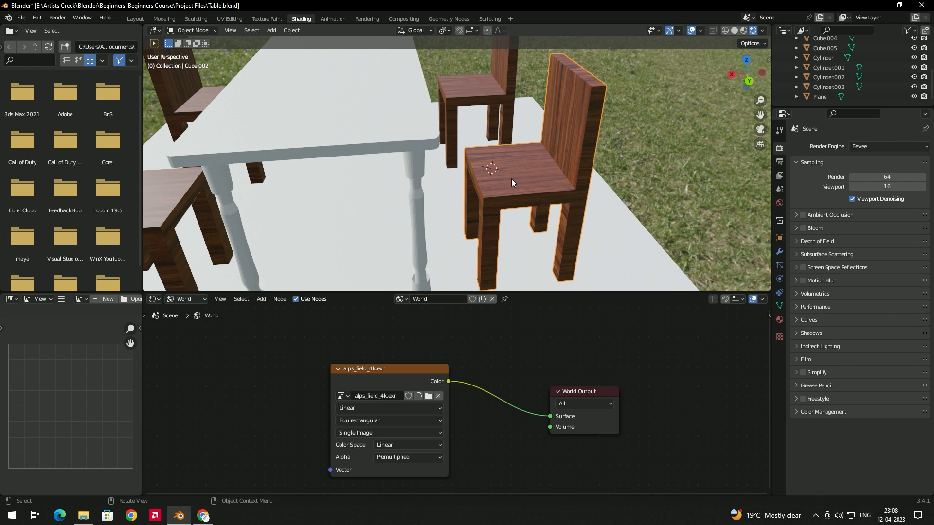
click(185, 300)
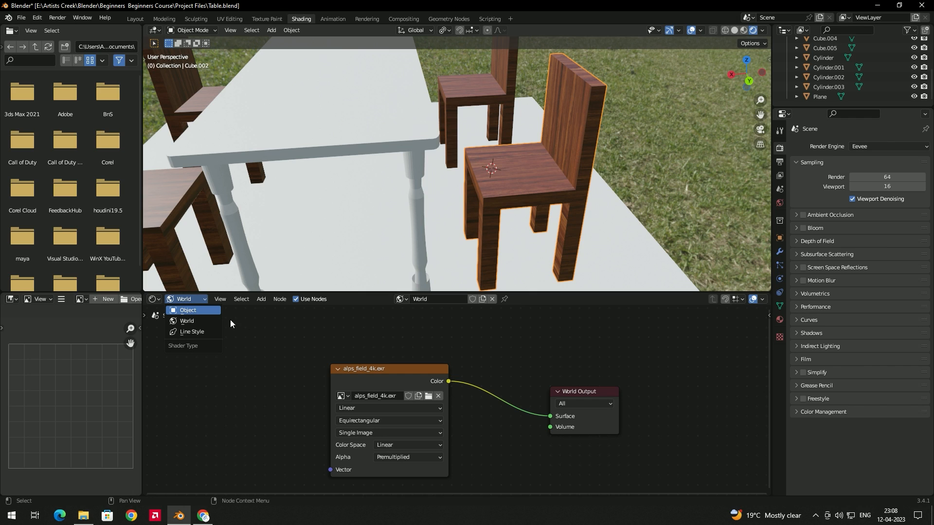
middle_drag(344, 344, 339, 322)
middle_drag(435, 475, 406, 433)
Set the chair material's Metallic to 1.000 and its Roughness to 0.055.
click(390, 424)
text(1)
key(Return)
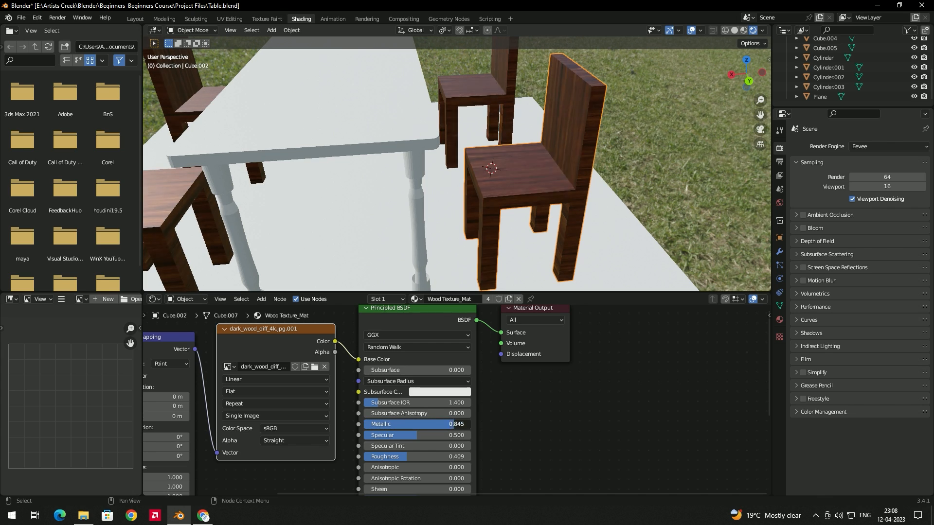
drag(404, 458, 366, 458)
scroll(515, 133, down, 4)
middle_drag(515, 134, 516, 114)
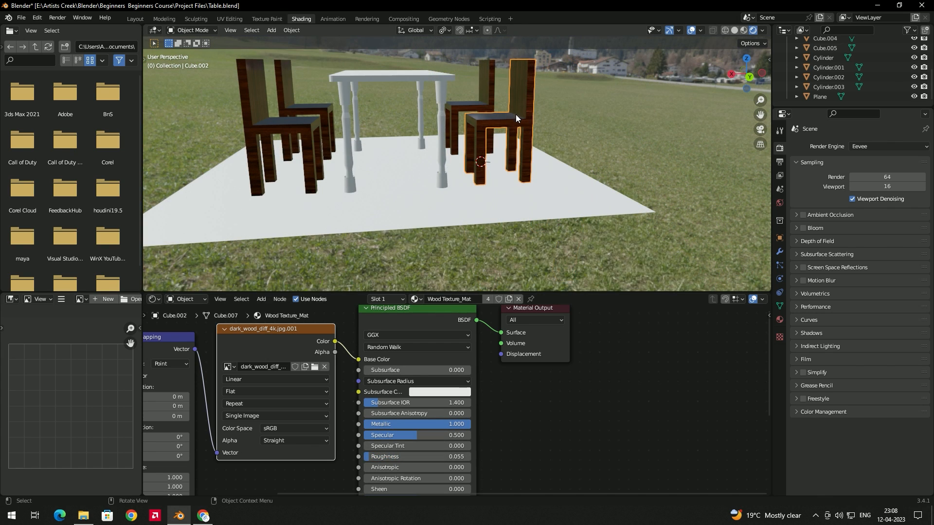
Adjust the chair material to Metallic 0.918 and Specular 1.000, and check the reflections on the chairs.
middle_drag(583, 71, 566, 112)
scroll(529, 114, up, 4)
middle_drag(541, 156, 536, 166)
drag(471, 424, 516, 436)
middle_drag(535, 212, 478, 140)
scroll(578, 212, up, 2)
scroll(498, 205, down, 8)
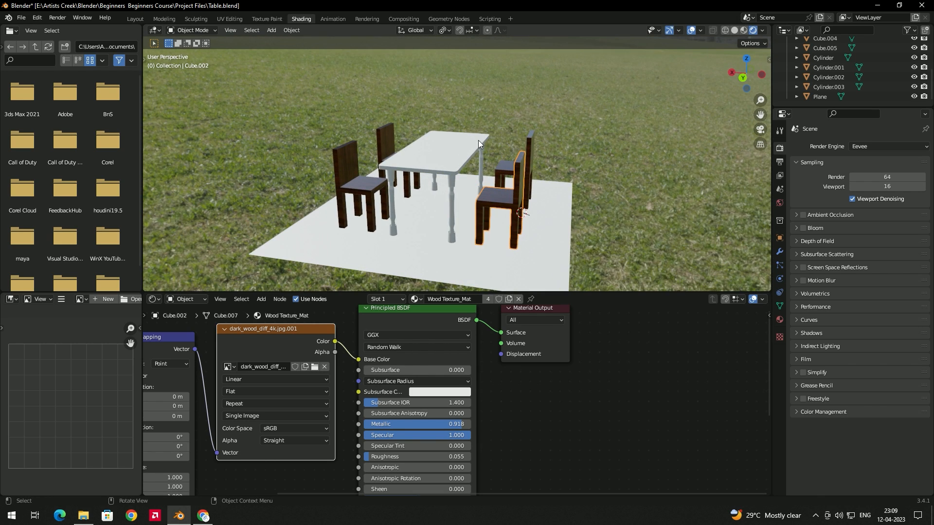
scroll(479, 156, up, 4)
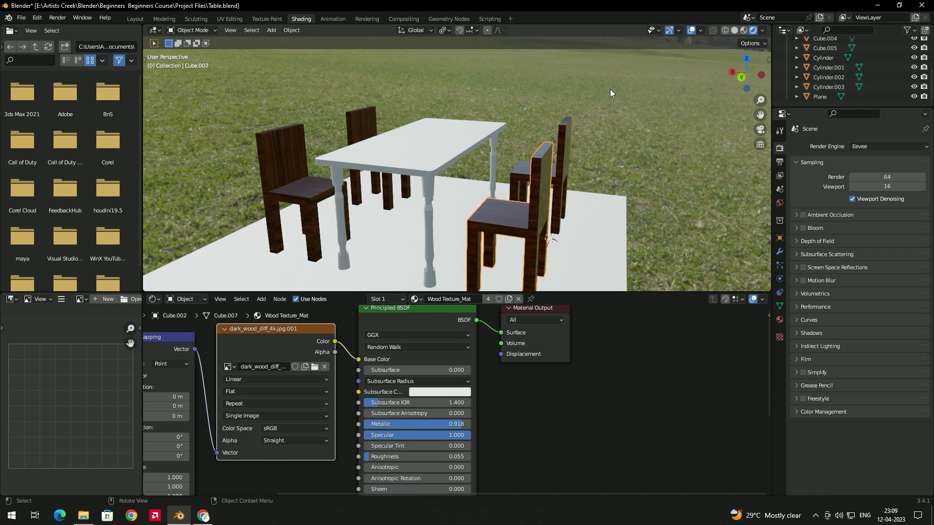
Return the node editor to the World shader and insert a Background node between the alps_field_4k.exr texture and World Output.
click(195, 299)
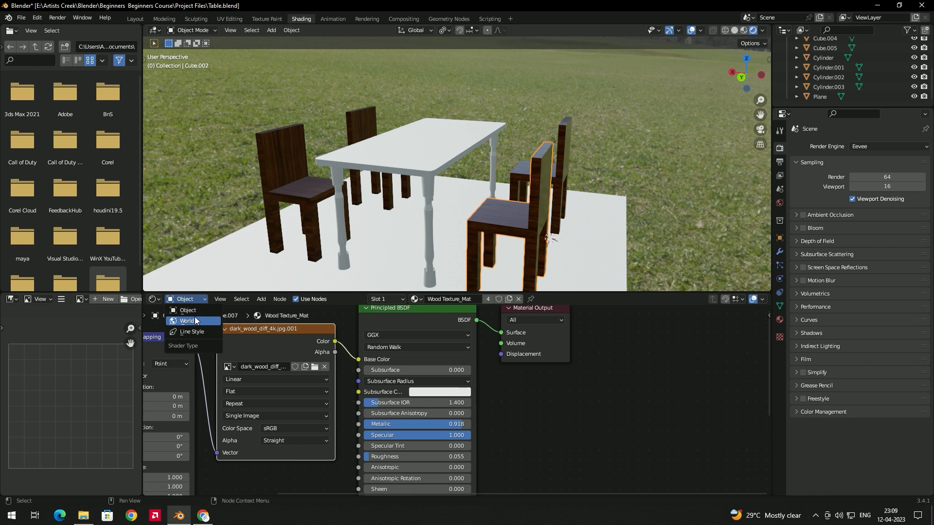
click(195, 321)
drag(477, 364, 505, 355)
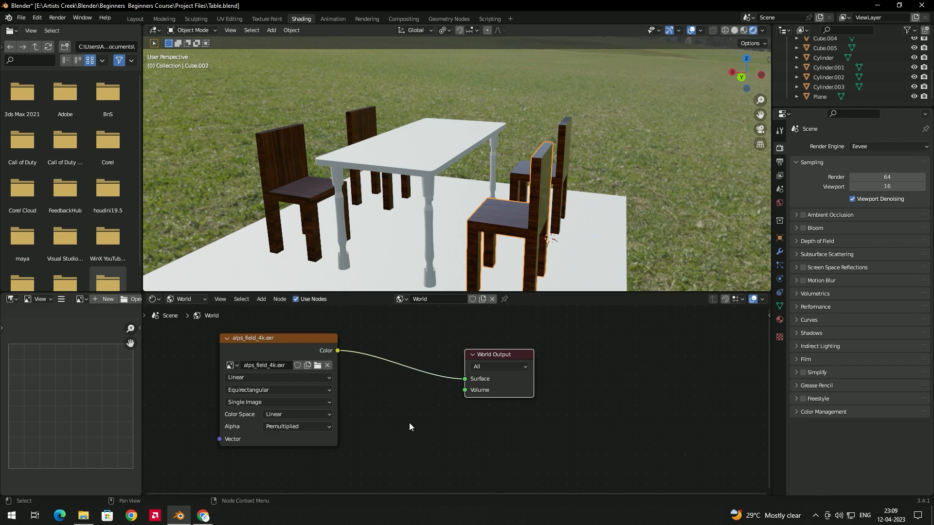
key(shift+a)
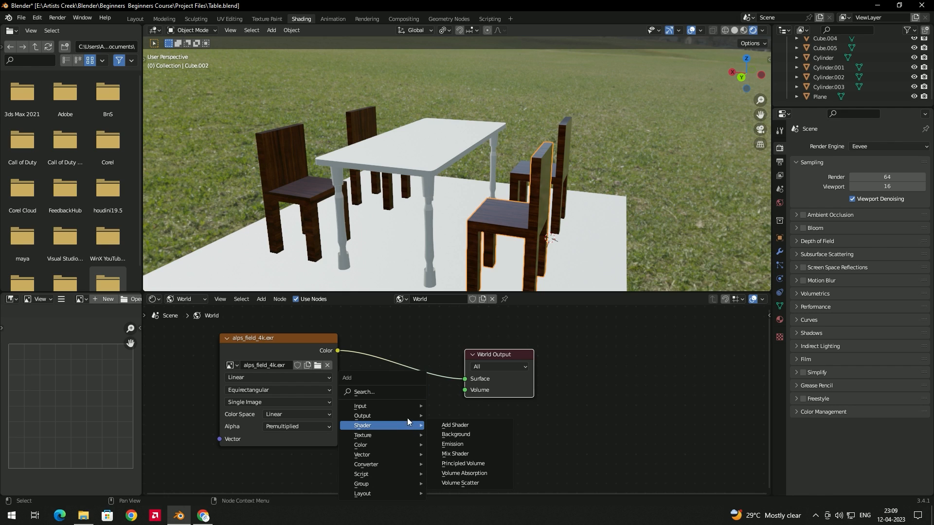
click(348, 394)
text(background)
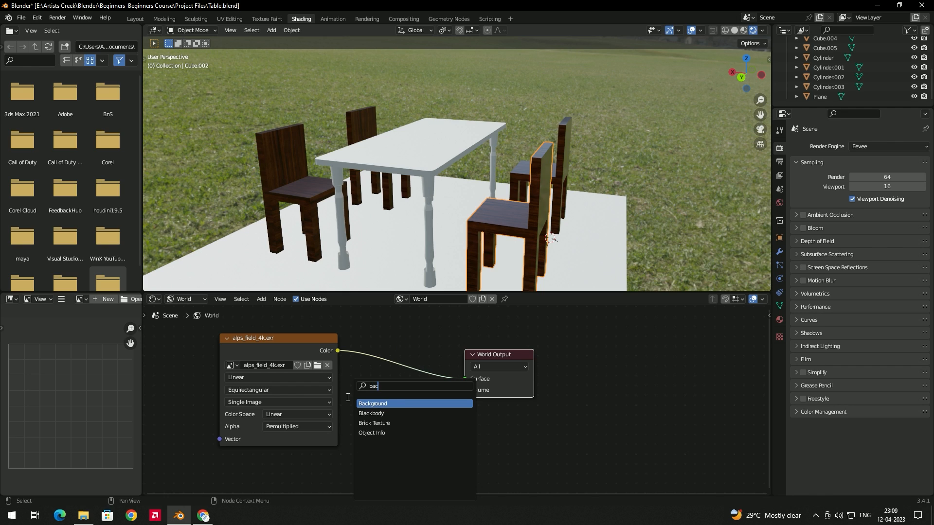
key(Return)
click(384, 366)
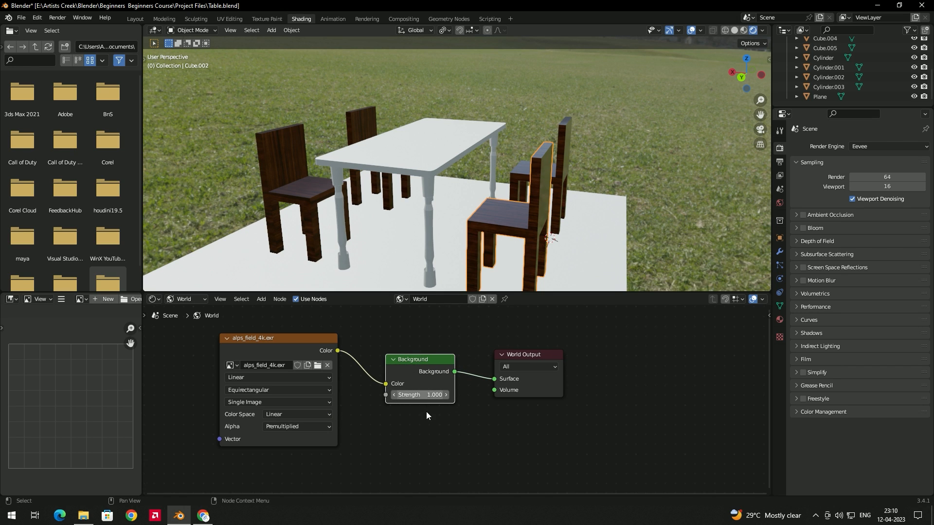
Try a Background strength of 7.800 on the world lighting and return it to 1.000.
drag(420, 395, 453, 394)
middle_drag(476, 224, 472, 165)
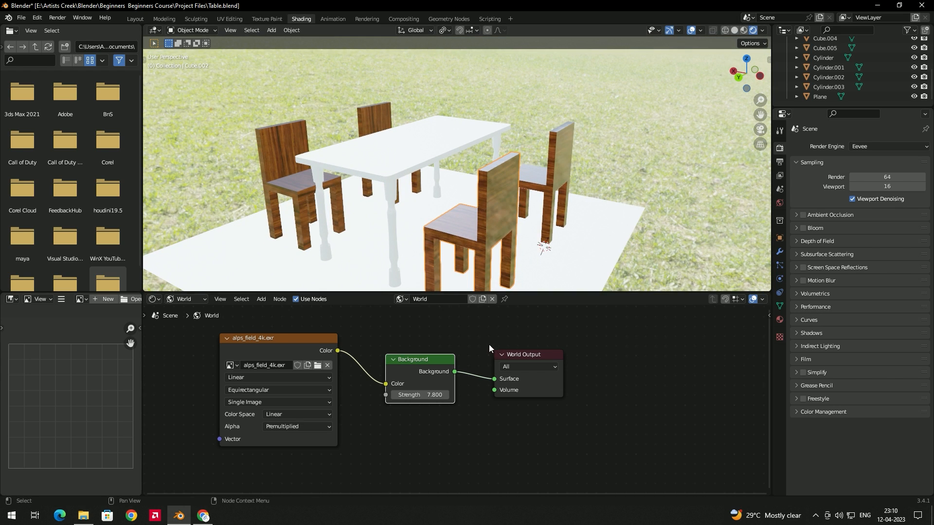
click(428, 394)
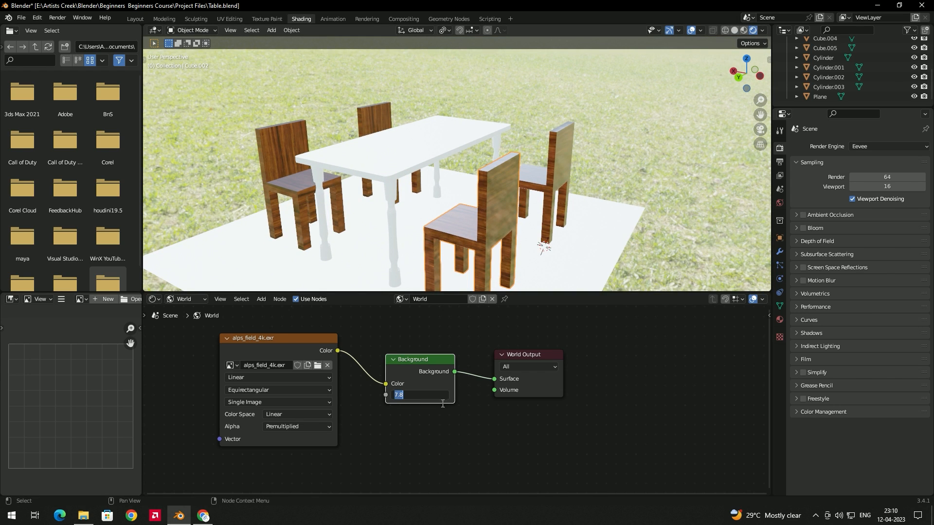
text(1)
key(Return)
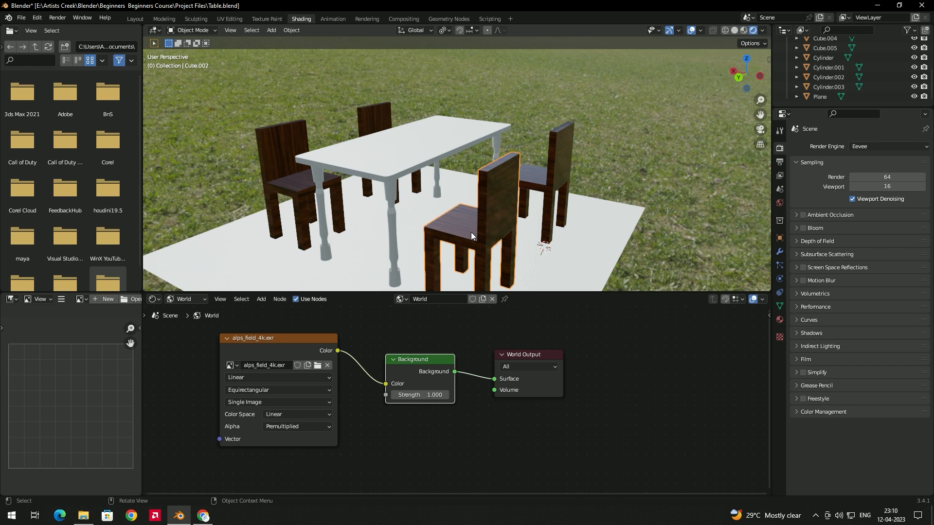
scroll(464, 208, down, 3)
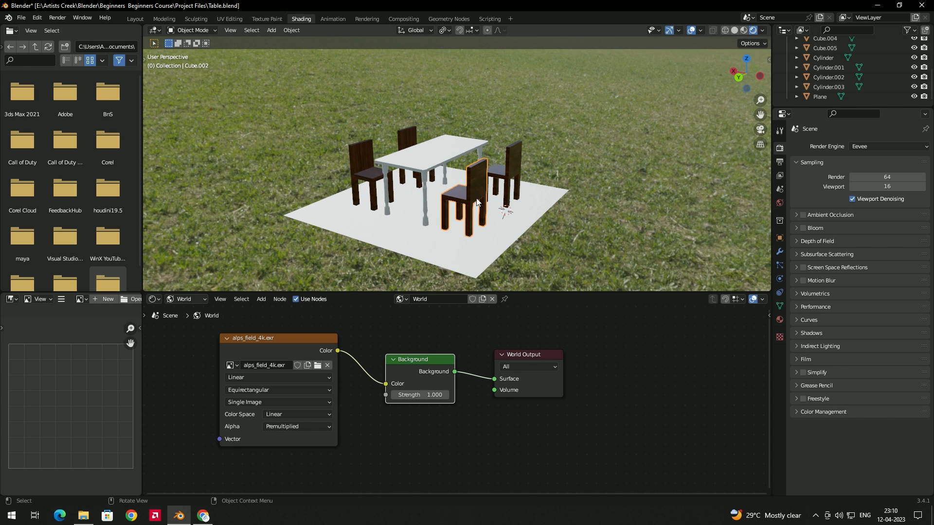
Add a point light between the table and the chairs and set its power to 906.4 W.
key(shift+a)
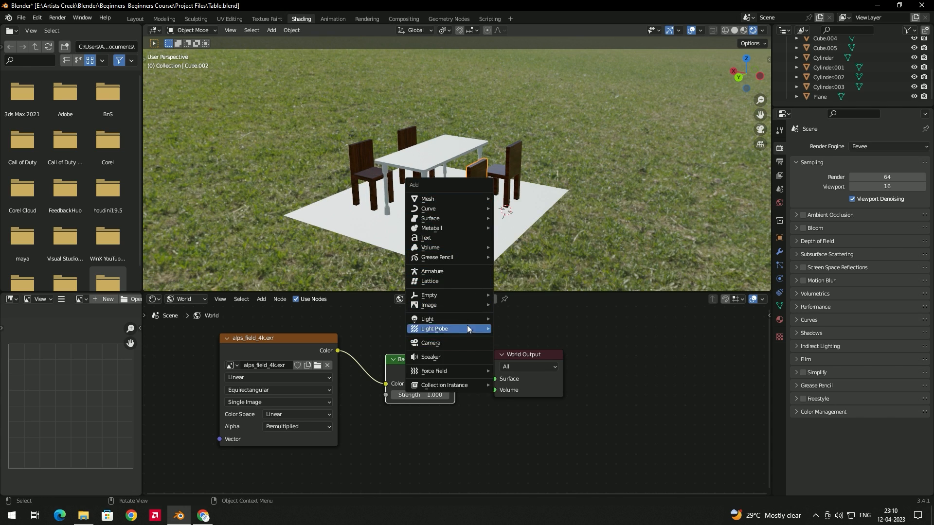
mouse_move(465, 320)
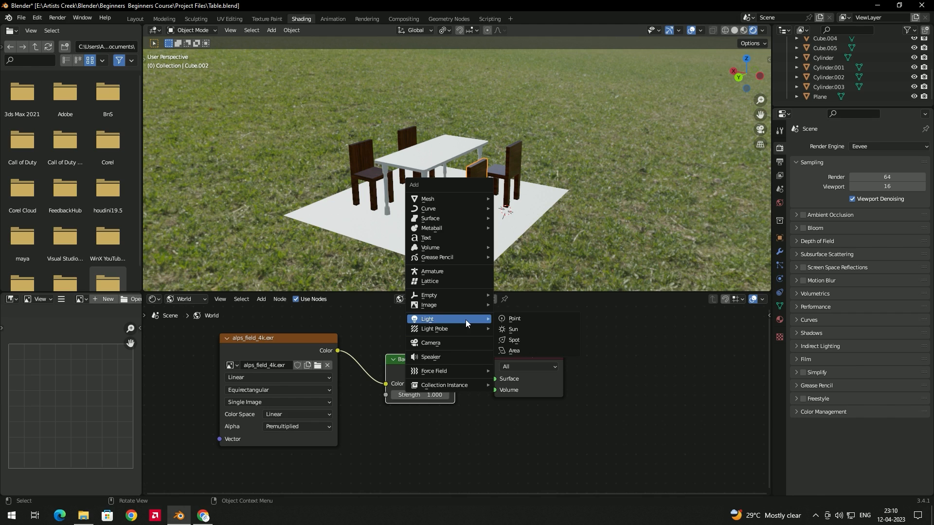
click(516, 318)
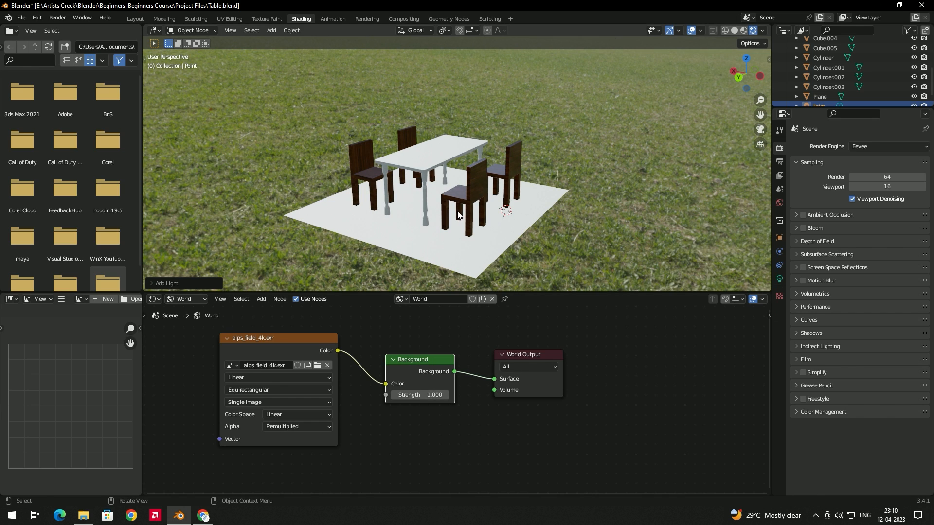
key(g)
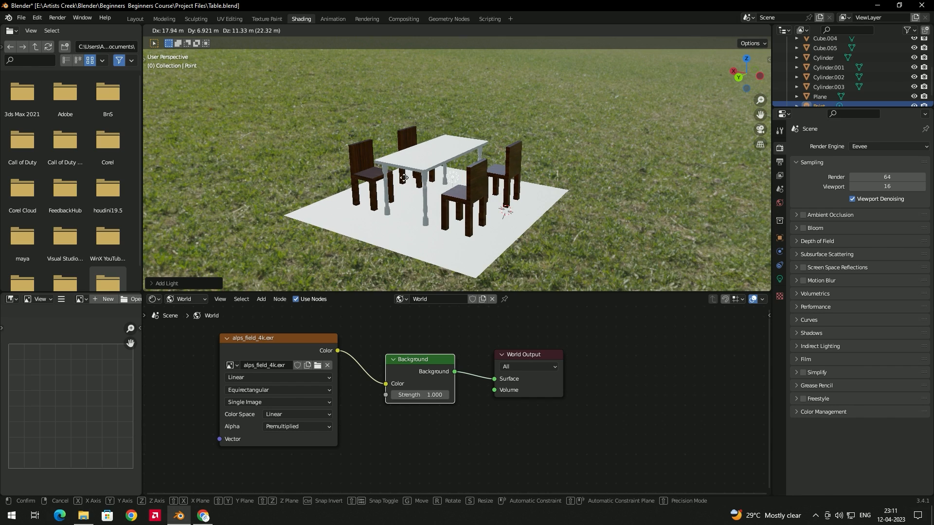
click(405, 178)
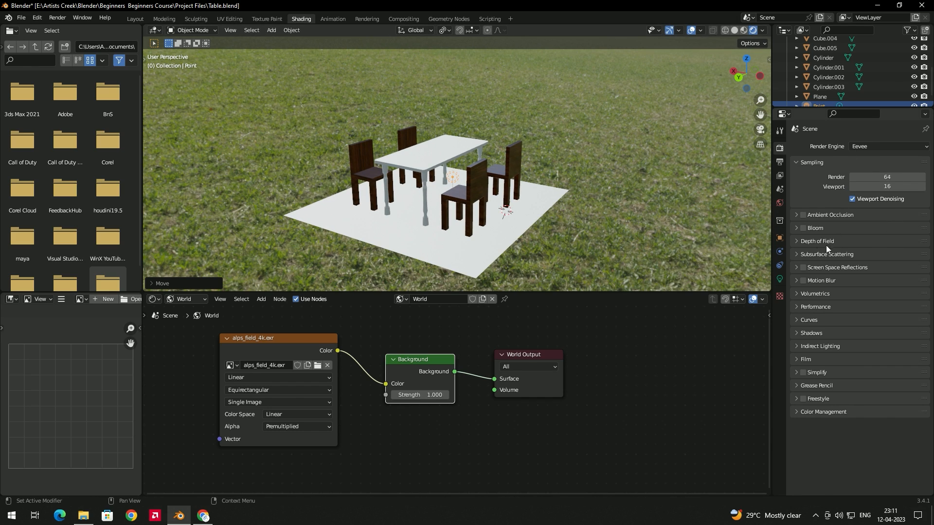
click(779, 279)
drag(880, 213, 919, 213)
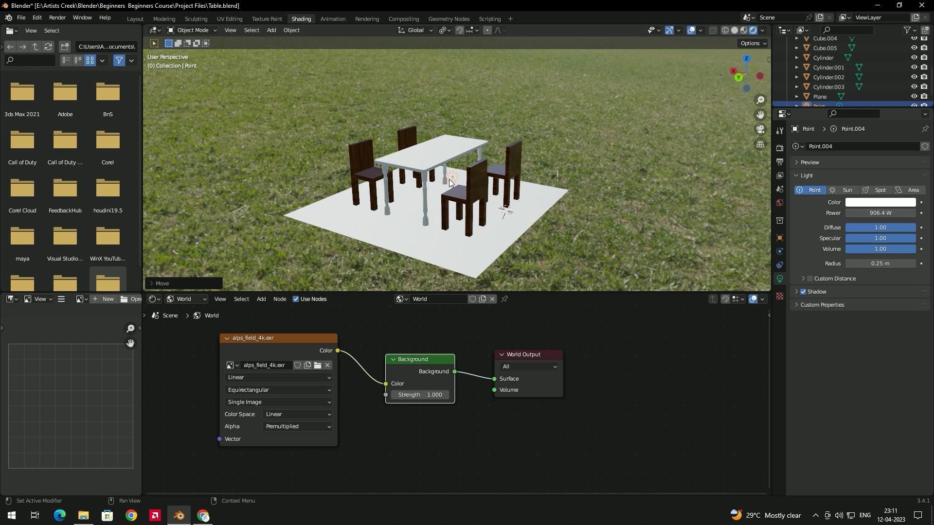
Move the point light beside the table leg at the far corner, check its effect, and delete the light.
scroll(483, 177, up, 5)
middle_drag(490, 241, 490, 245)
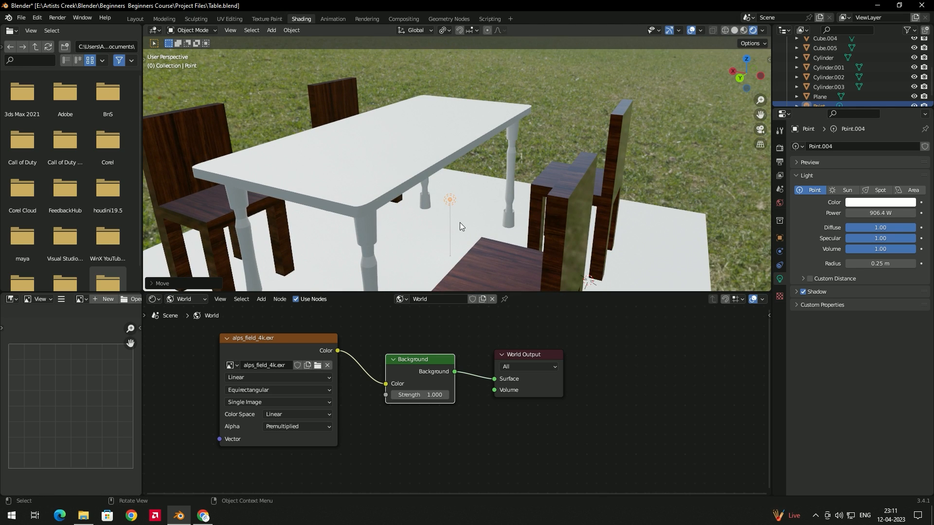
key(g)
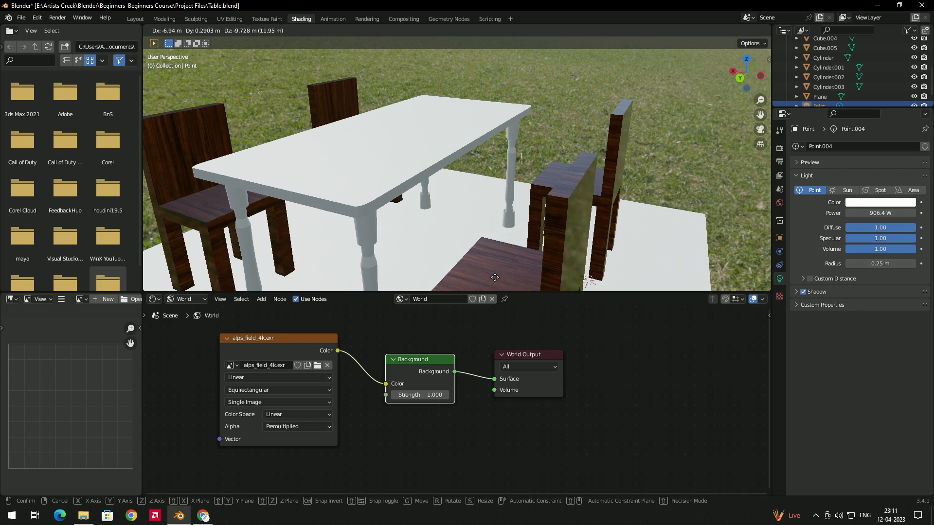
click(514, 138)
scroll(518, 144, down, 3)
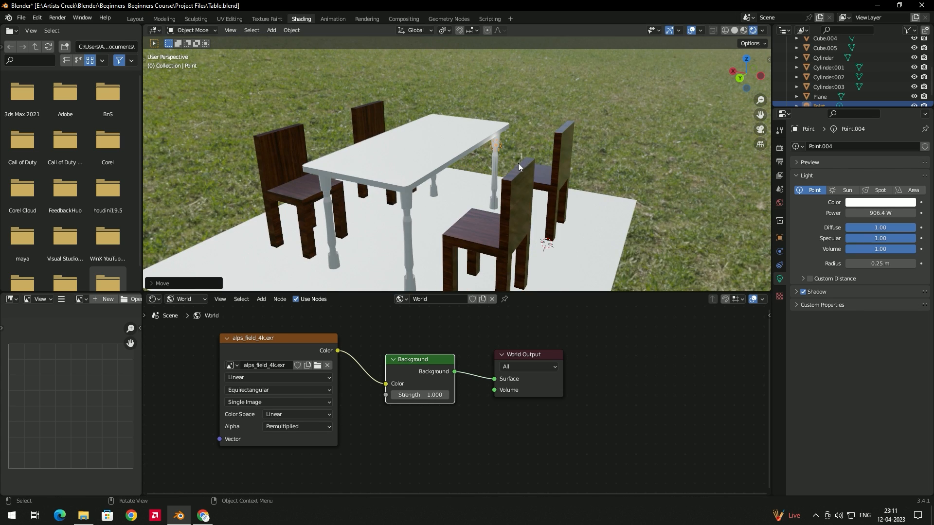
middle_drag(512, 154, 487, 160)
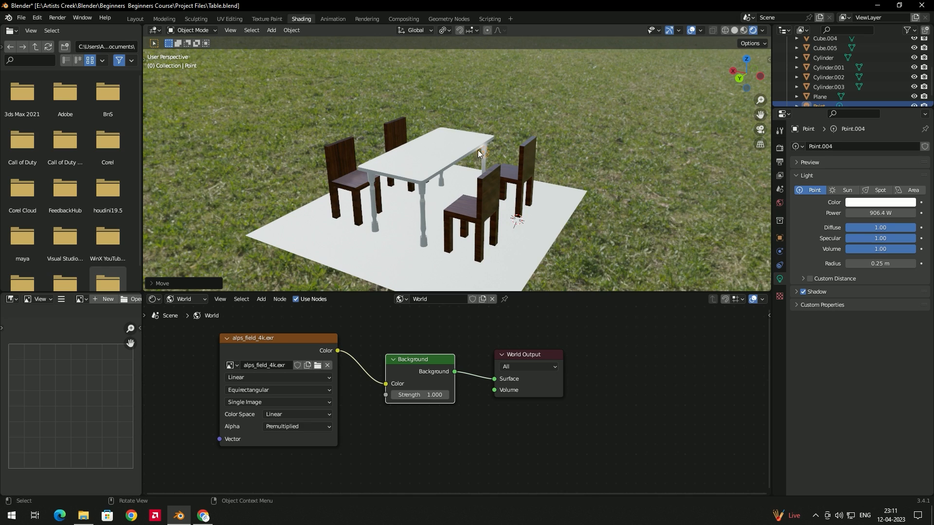
key(Delete)
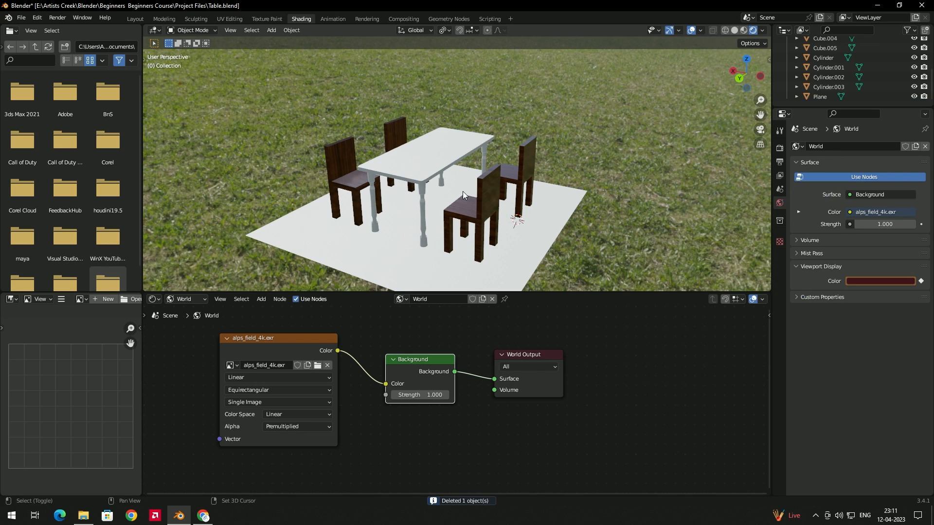
Add a sun light to the scene and angle its beam away from the table and chairs.
key(shift+a)
mouse_move(469, 167)
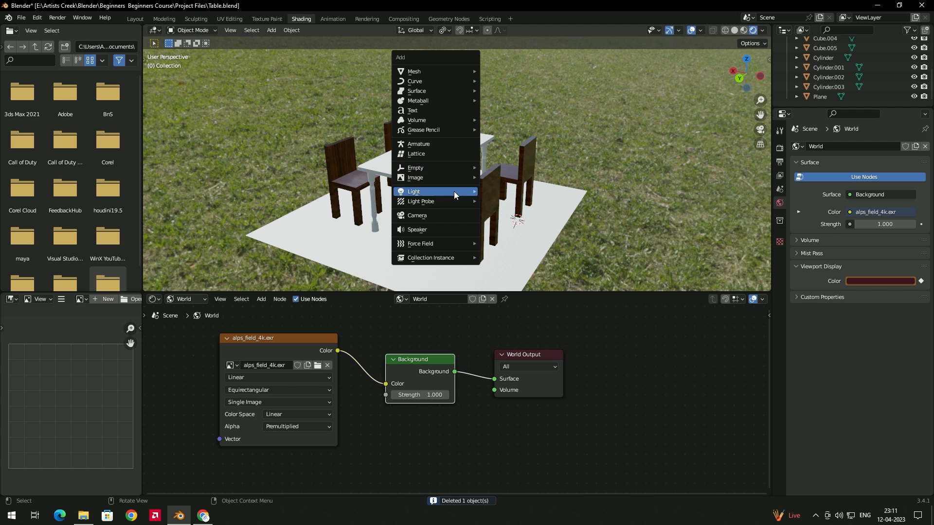
mouse_move(471, 191)
click(521, 202)
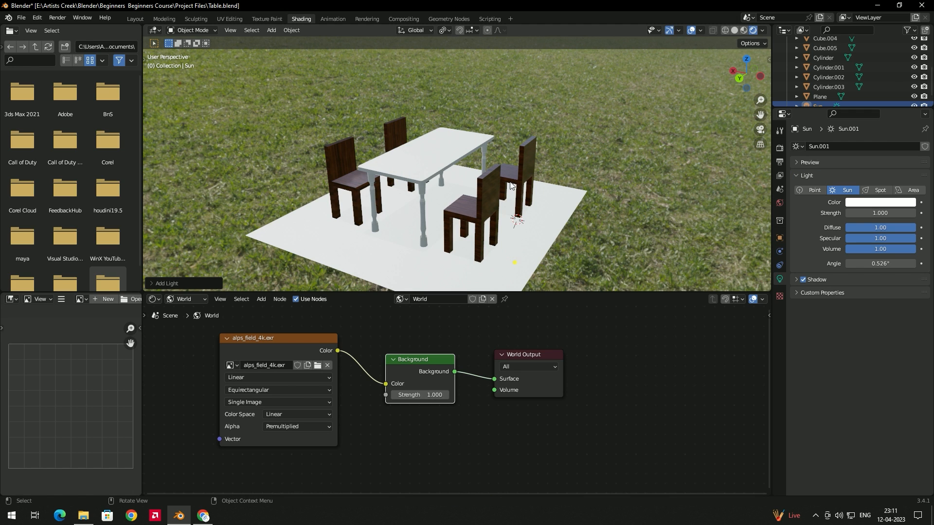
scroll(514, 187, down, 4)
middle_drag(533, 209, 497, 207)
drag(477, 248, 511, 233)
Set the sun light's strength to 10 and fine-tune it to 9.980.
double_click(881, 213)
text(10)
key(Return)
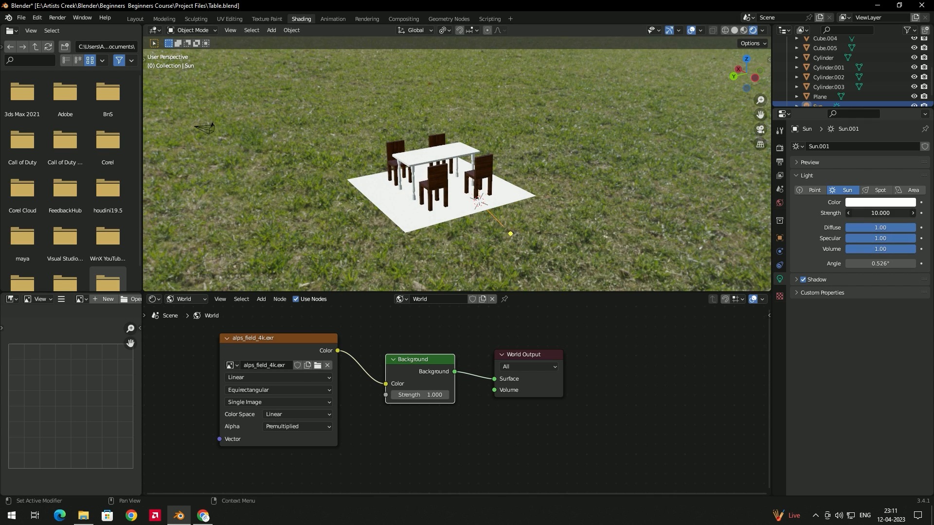
drag(881, 213, 878, 214)
Locate the sun in the HDRI sky and re-aim the sun light to change the shadow direction.
middle_drag(522, 199, 427, 156)
scroll(500, 204, up, 4)
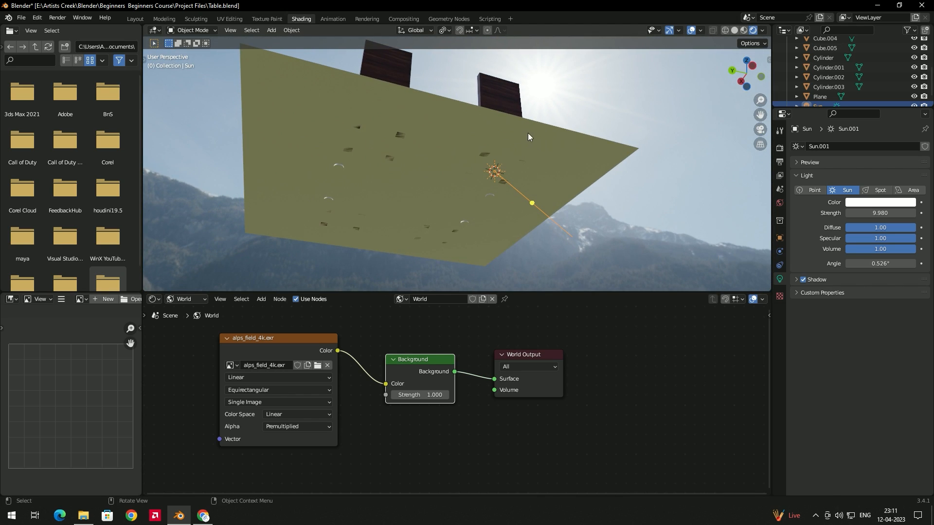
mouse_move(524, 138)
middle_down()
mouse_move(541, 109)
mouse_move(511, 145)
middle_up()
scroll(465, 168, down, 3)
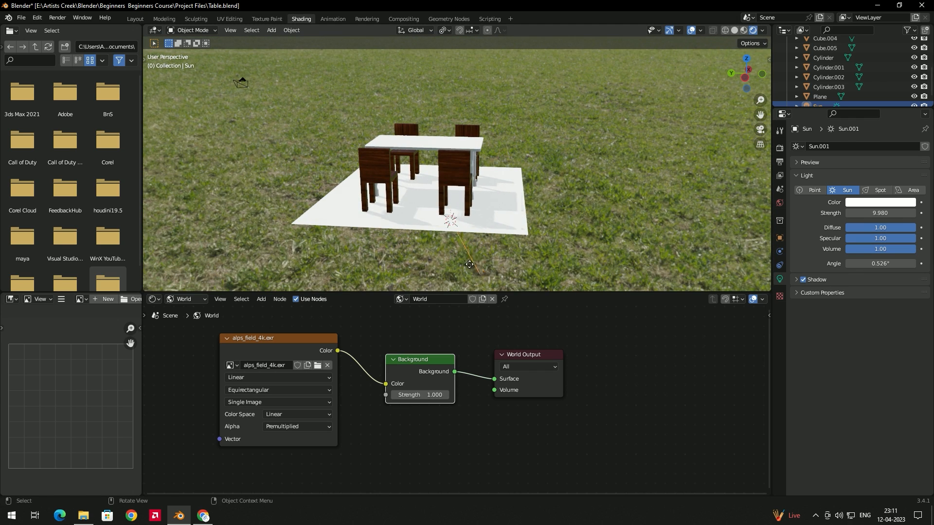
drag(471, 264, 387, 268)
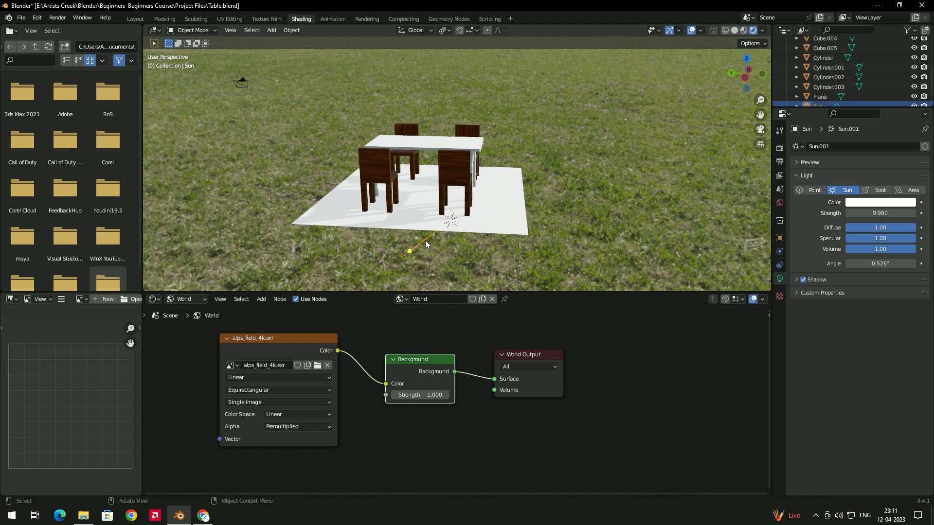
Refine the sun light's direction and check the shadows around the table and chairs from several angles.
middle_drag(430, 241, 373, 248)
drag(377, 231, 349, 239)
middle_drag(336, 244, 428, 141)
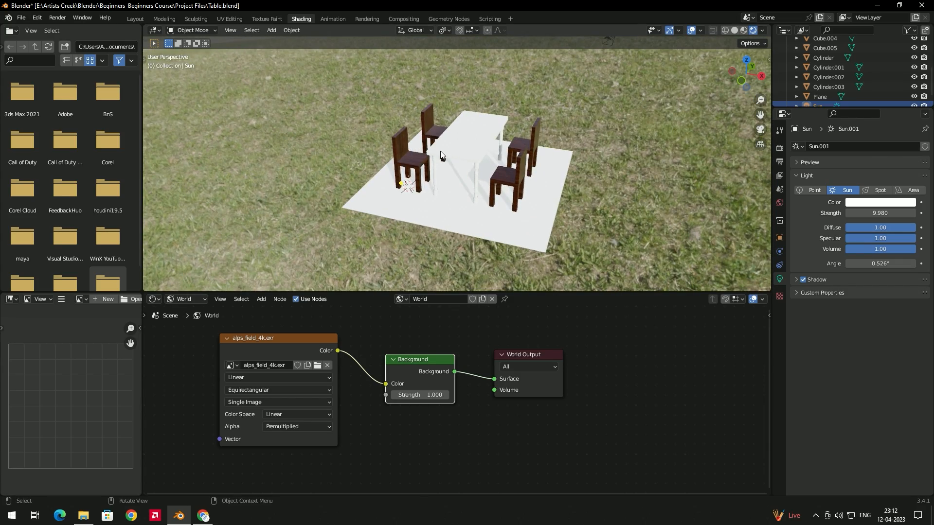
middle_drag(480, 211, 487, 173)
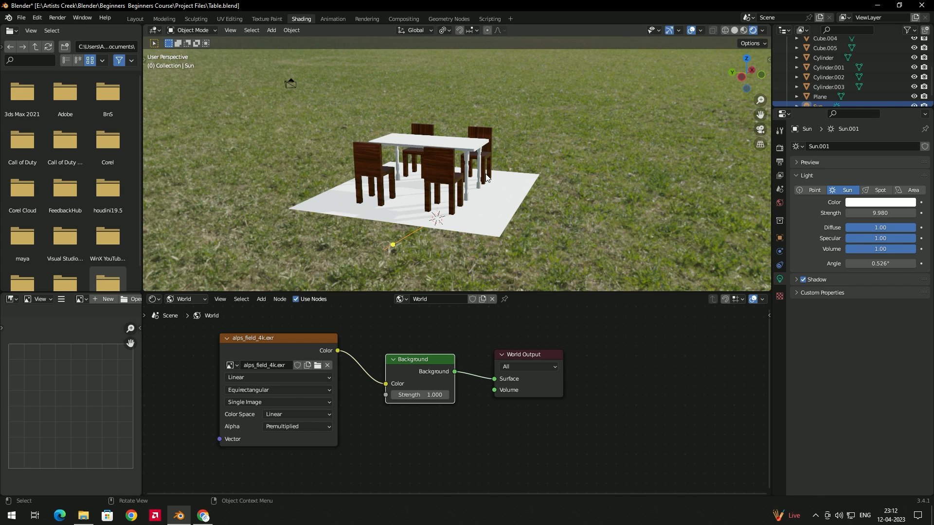